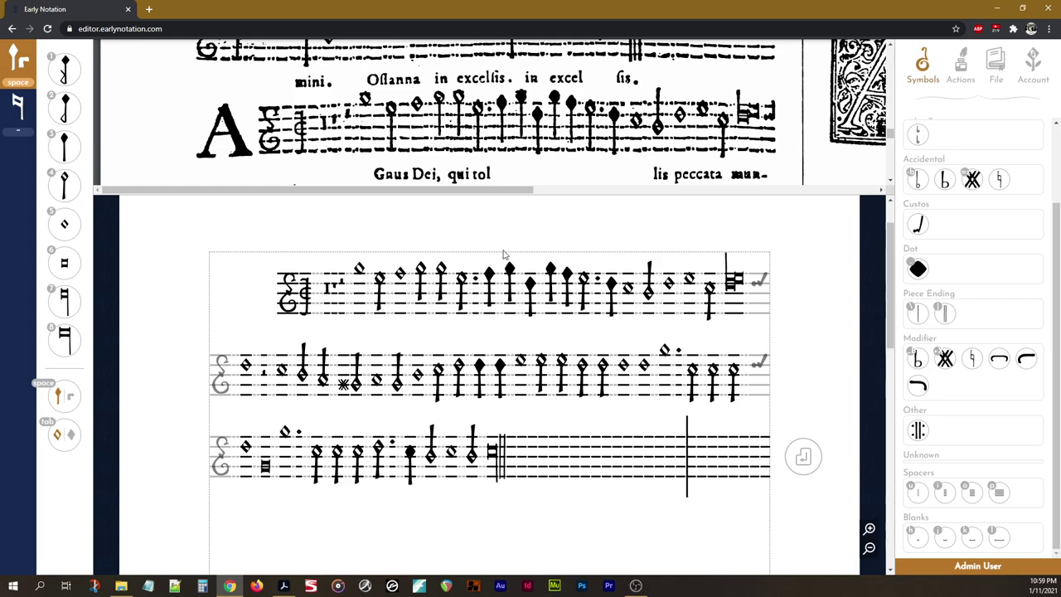
# Step: Compare the spacing of the printed Agnus Dei staves in the facsimile with the transcribed staves
pyautogui.scroll(-5, 511, 124)
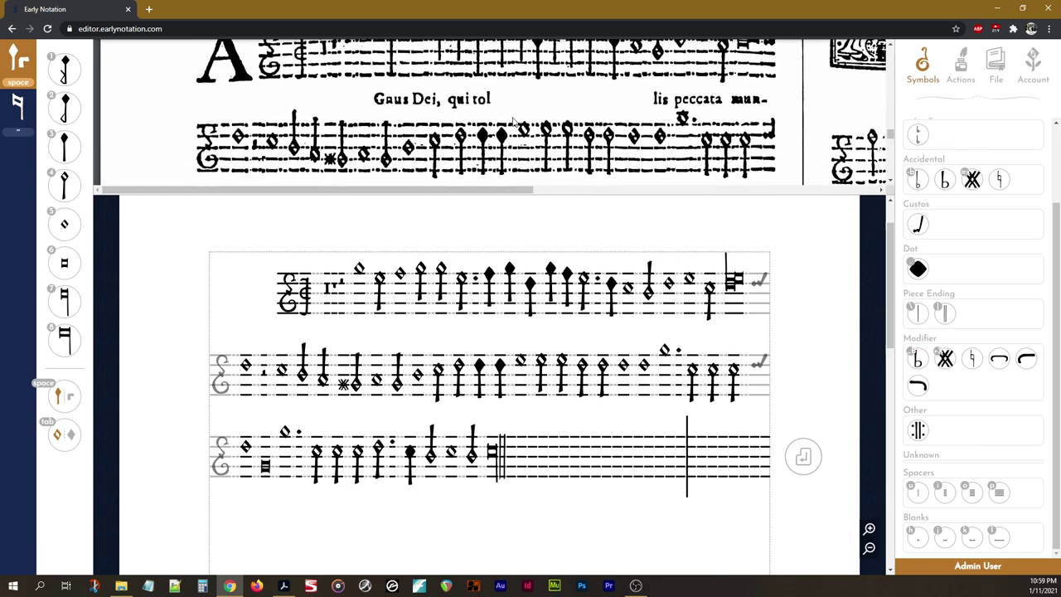
pyautogui.scroll(3, 510, 124)
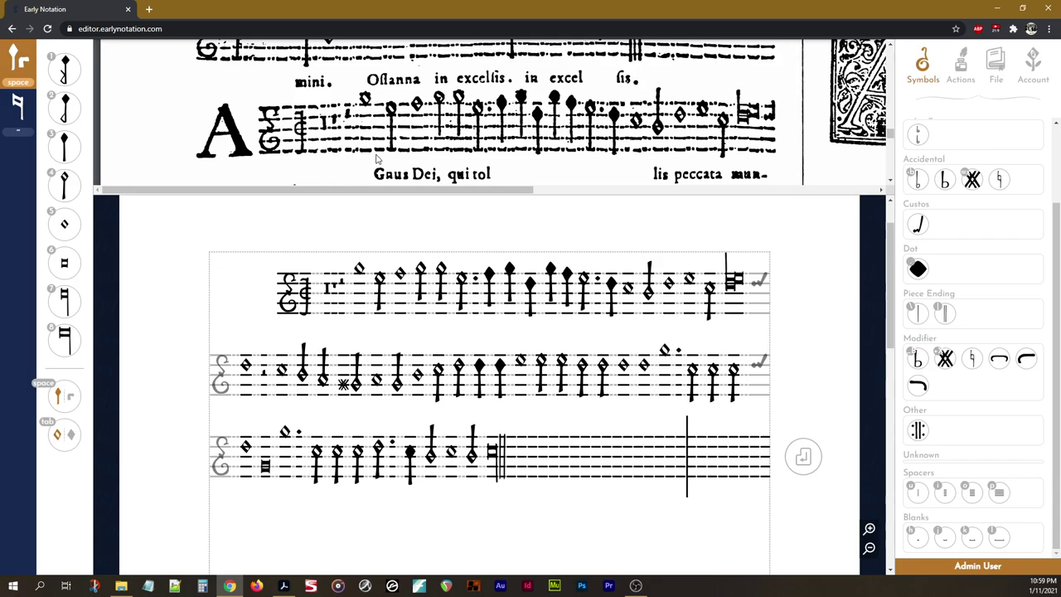
pyautogui.scroll(-2, 377, 157)
pyautogui.scroll(2, 377, 157)
pyautogui.scroll(-1, 377, 157)
pyautogui.scroll(-1, 377, 157)
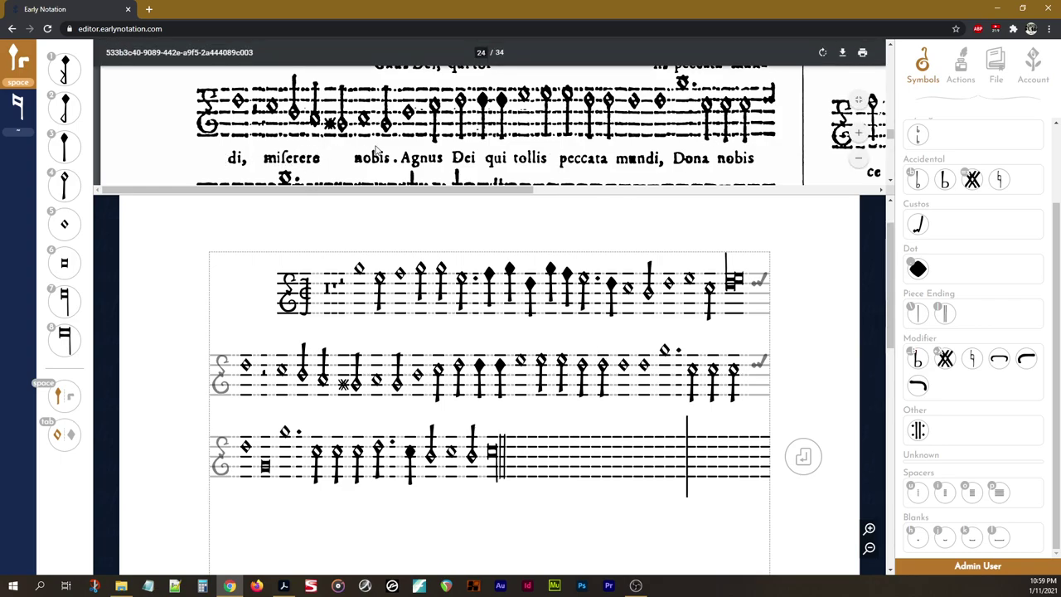
pyautogui.scroll(1, 450, 157)
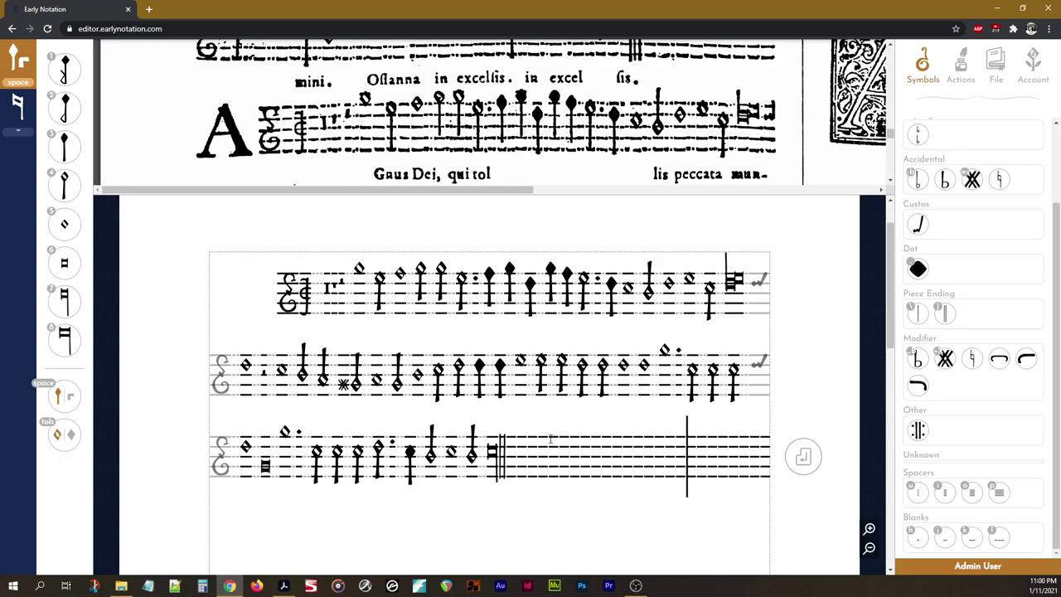
pyautogui.moveTo(508, 450); pyautogui.dragTo(654, 458)
pyautogui.click(601, 443)
pyautogui.click(314, 293)
pyautogui.click(506, 297)
pyautogui.click(625, 301)
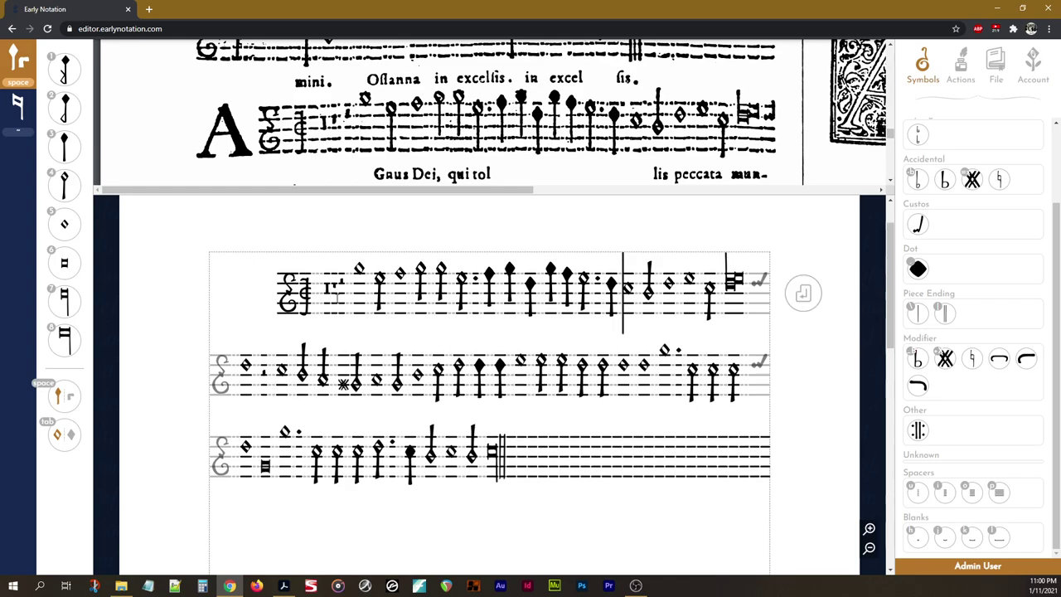
pyautogui.click(317, 296)
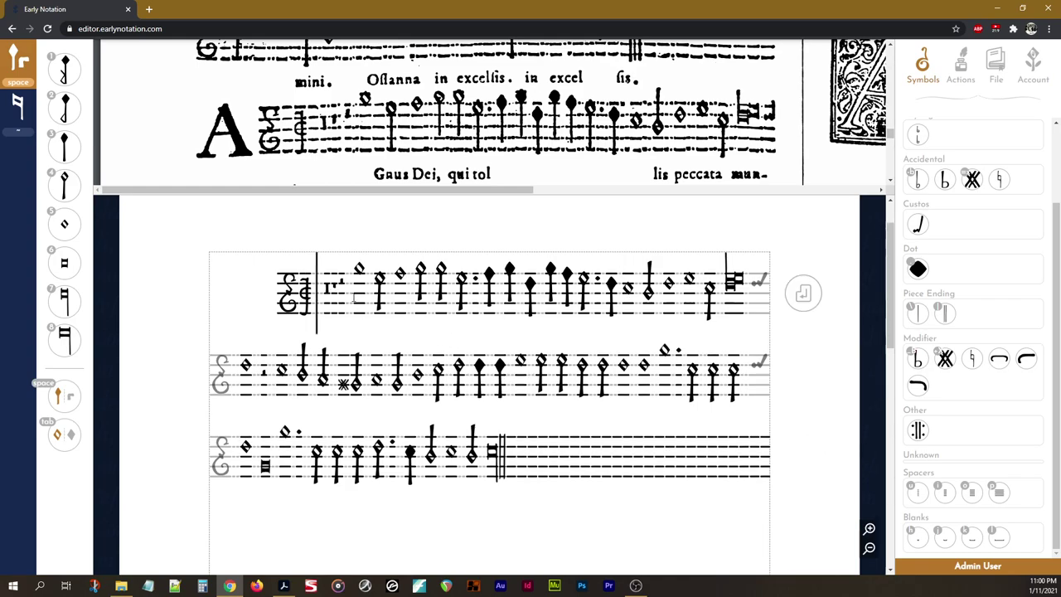
# Step: Widen the gap between the clef and the mensuration sign on the first staff using the three-bar spacer
pyautogui.click(301, 293)
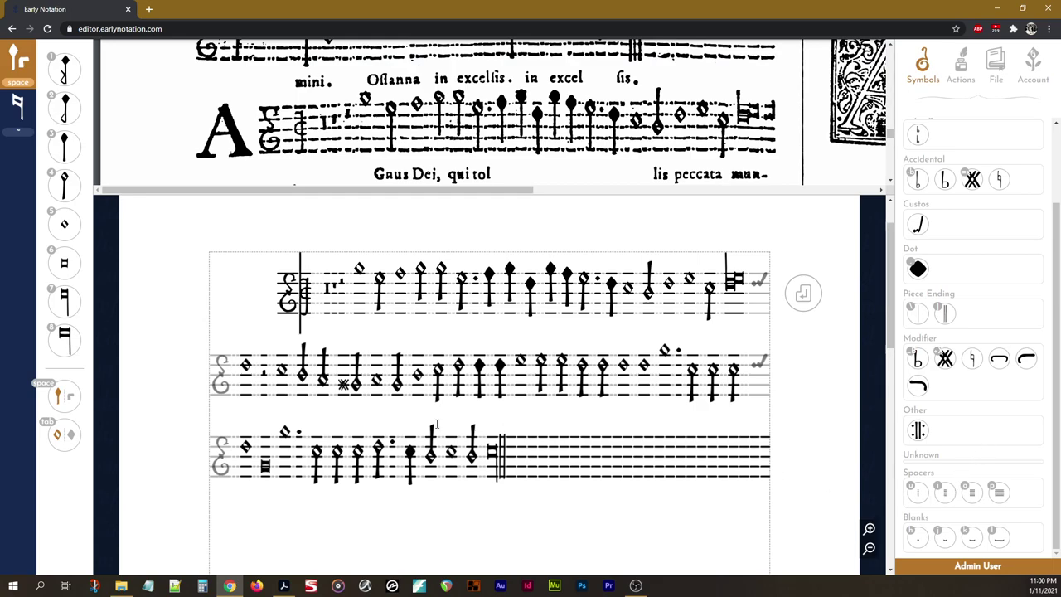
pyautogui.click(945, 493)
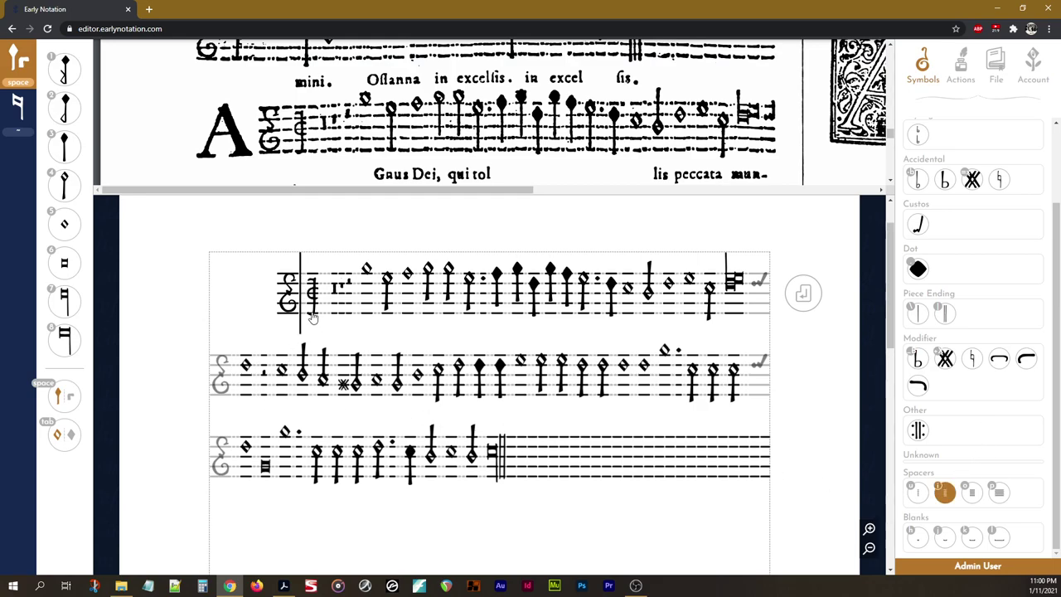
pyautogui.press('o')
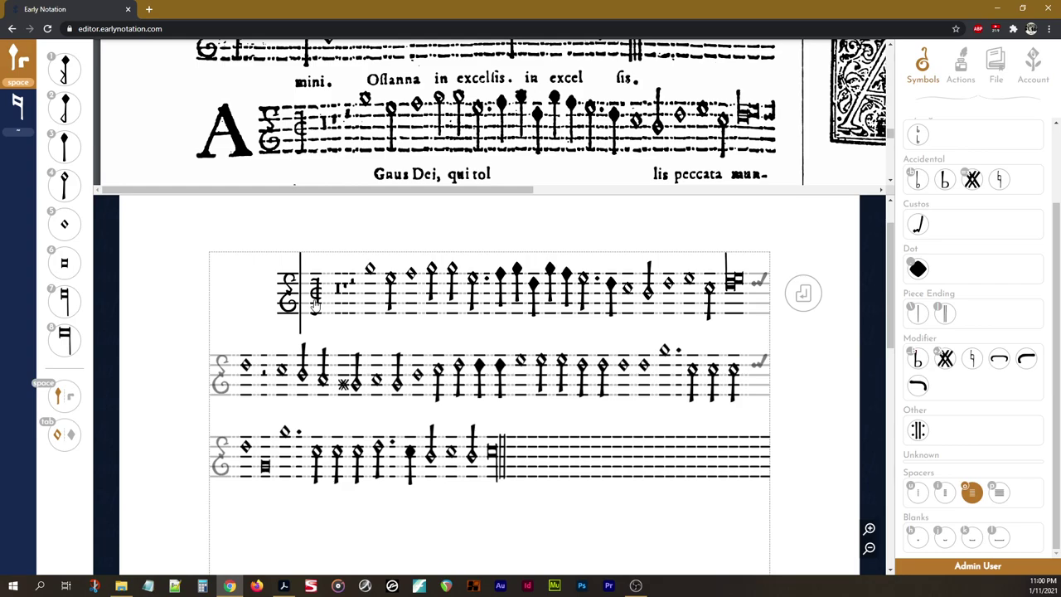
pyautogui.press('o')
pyautogui.press('space')
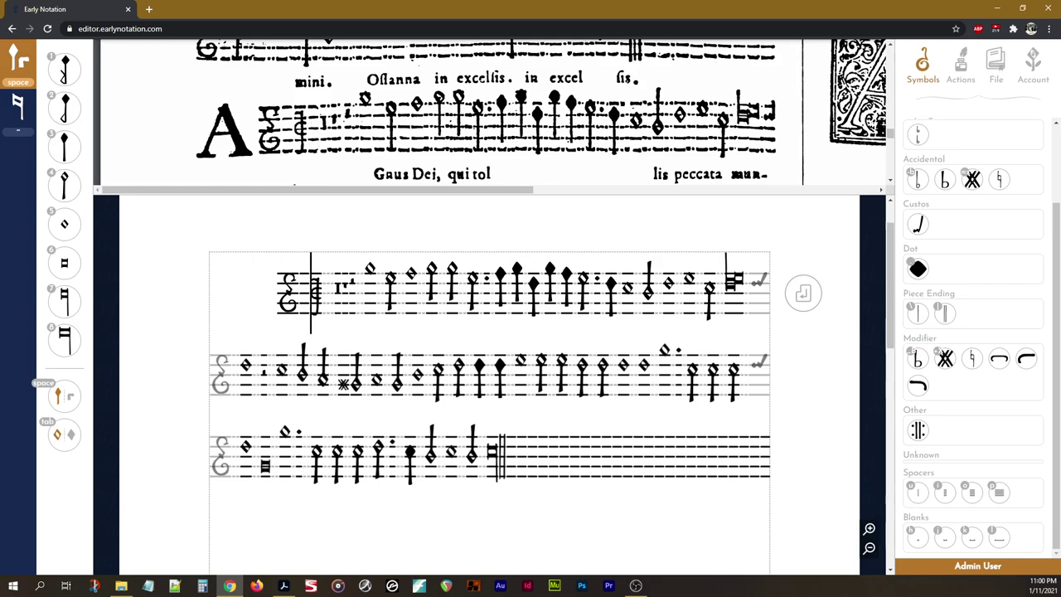
# Step: Set the gap between the mensuration sign and the first rest on the first staff with the three-bar spacer
pyautogui.click(330, 288)
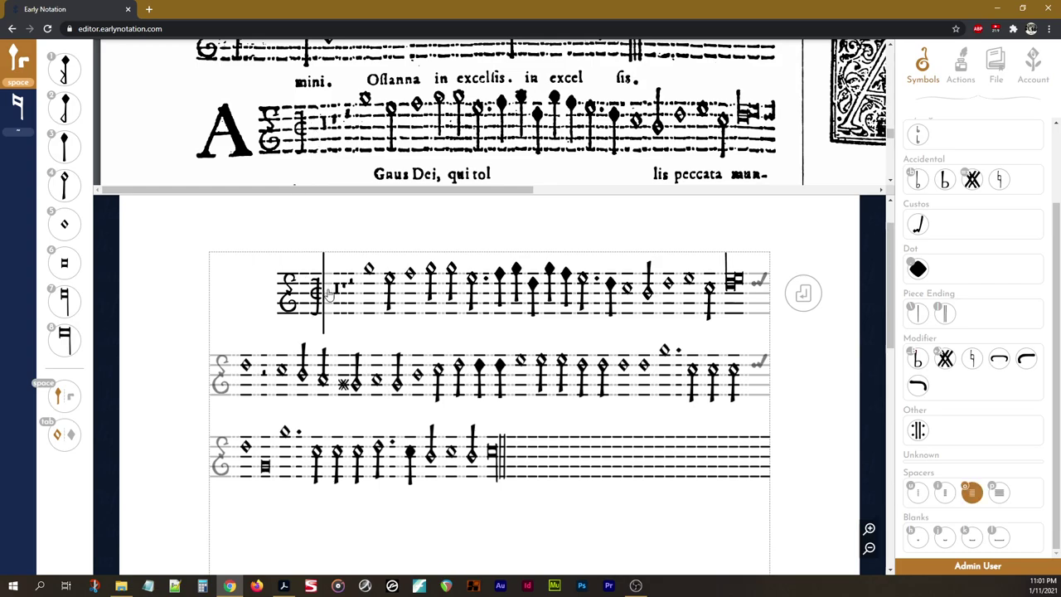
pyautogui.press('Delete')
pyautogui.press('o')
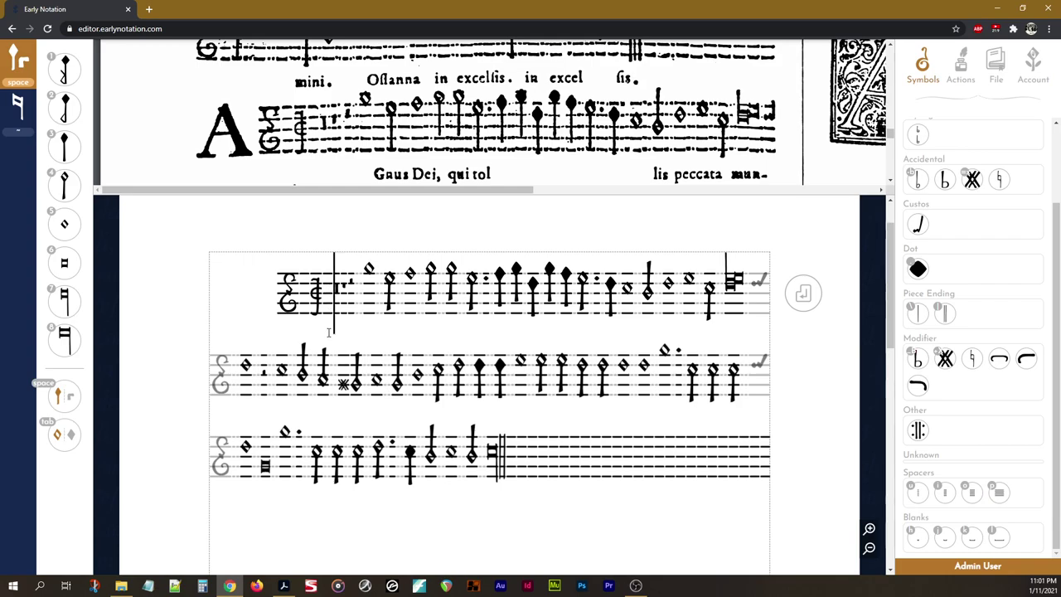
pyautogui.press('BackSpace')
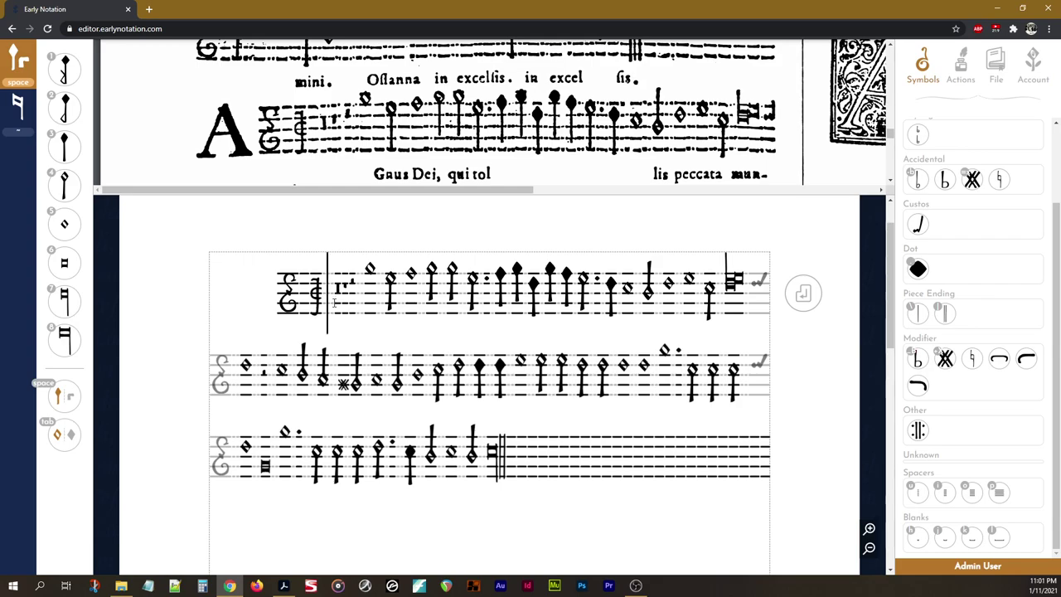
pyautogui.press('o')
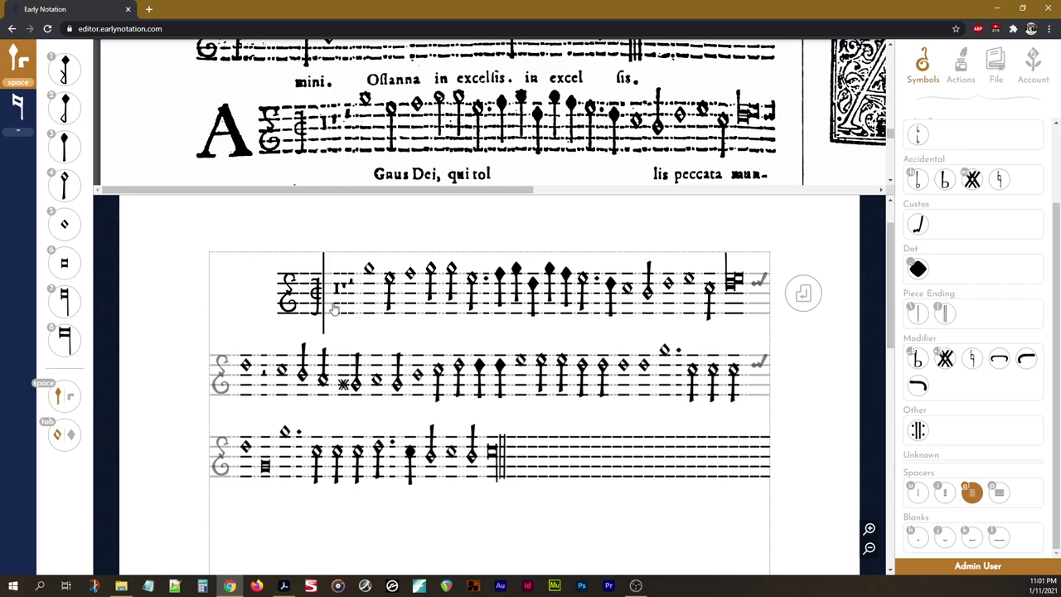
pyautogui.press('o')
pyautogui.press('BackSpace')
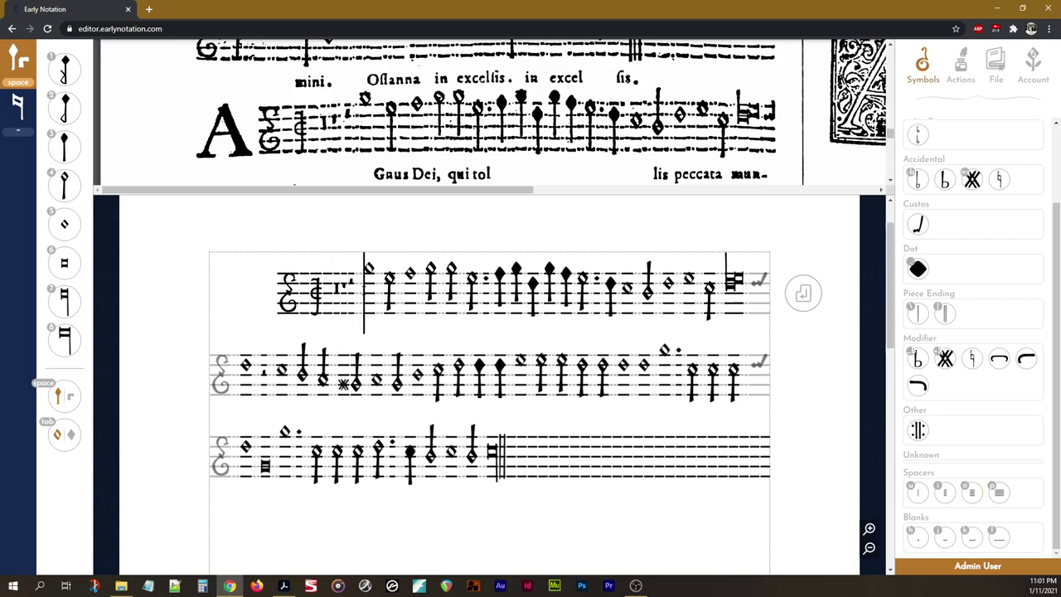
# Step: Spread the opening rests of the first staff apart by inserting single-bar spacers between them
pyautogui.click(364, 292)
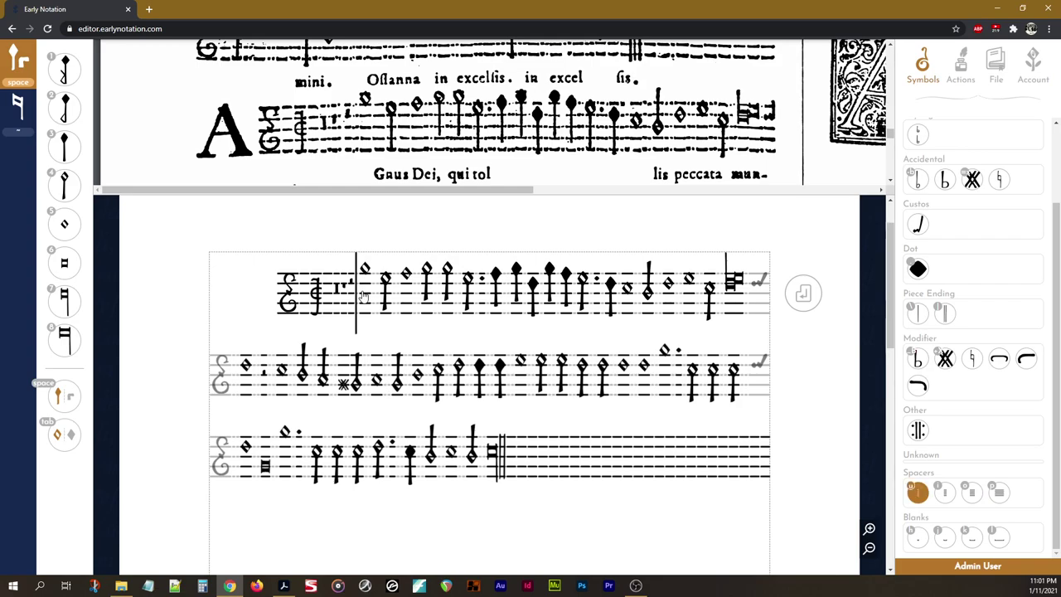
pyautogui.press('u')
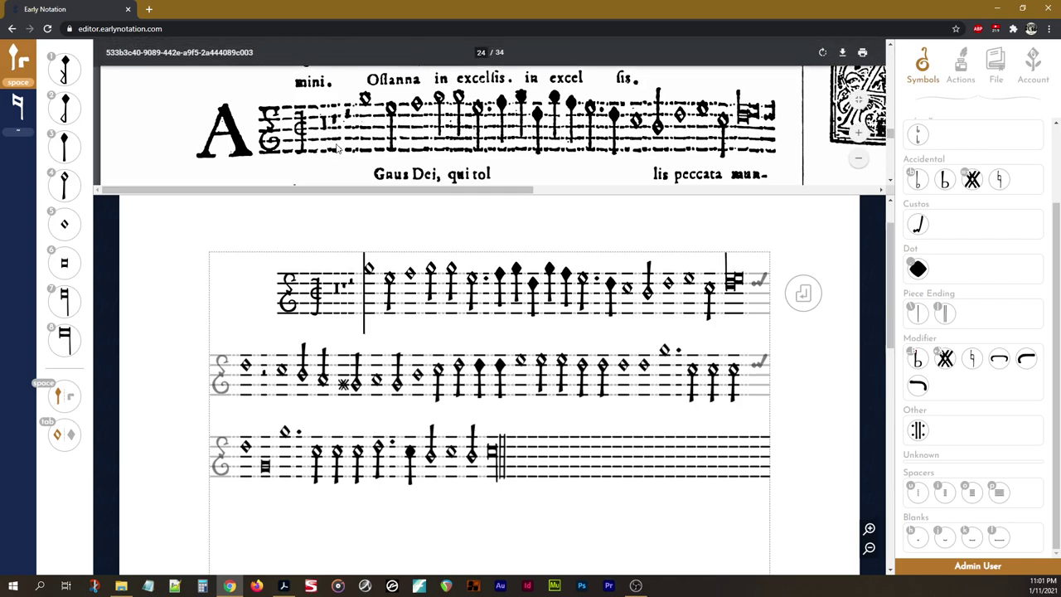
pyautogui.click(343, 278)
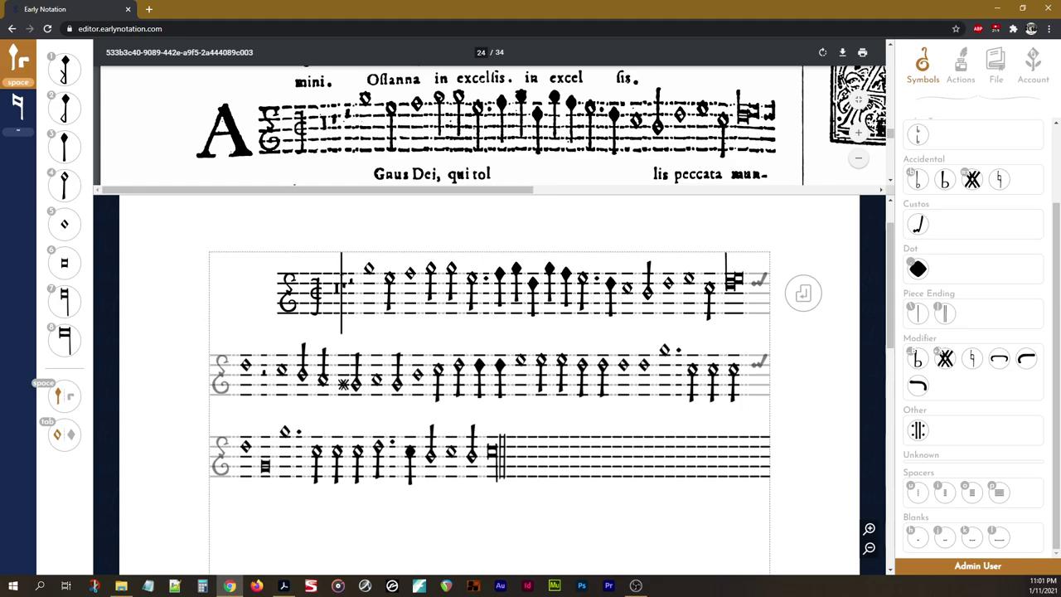
pyautogui.press('u')
pyautogui.press('u')
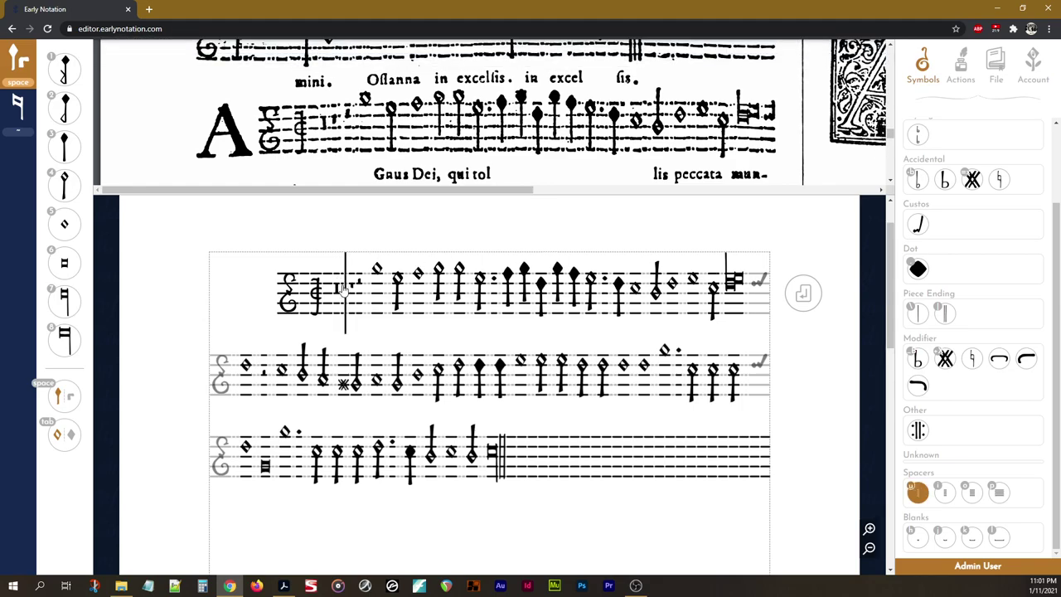
pyautogui.press('BackSpace')
pyautogui.press('u')
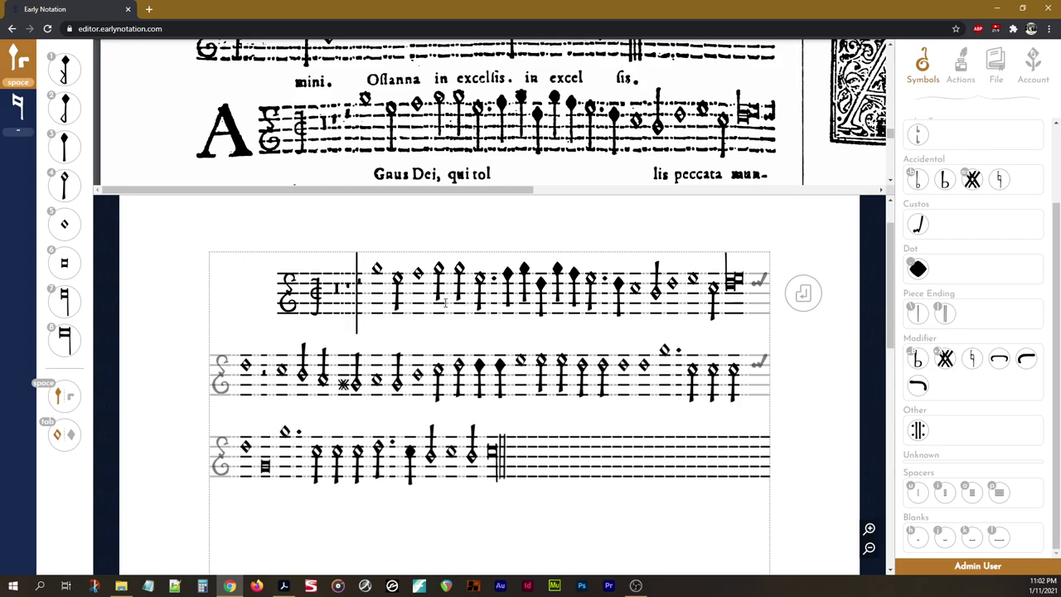
# Step: Replace the spacer between the first and second notes of the first staff with the three-bar spacer
pyautogui.moveTo(378, 96)
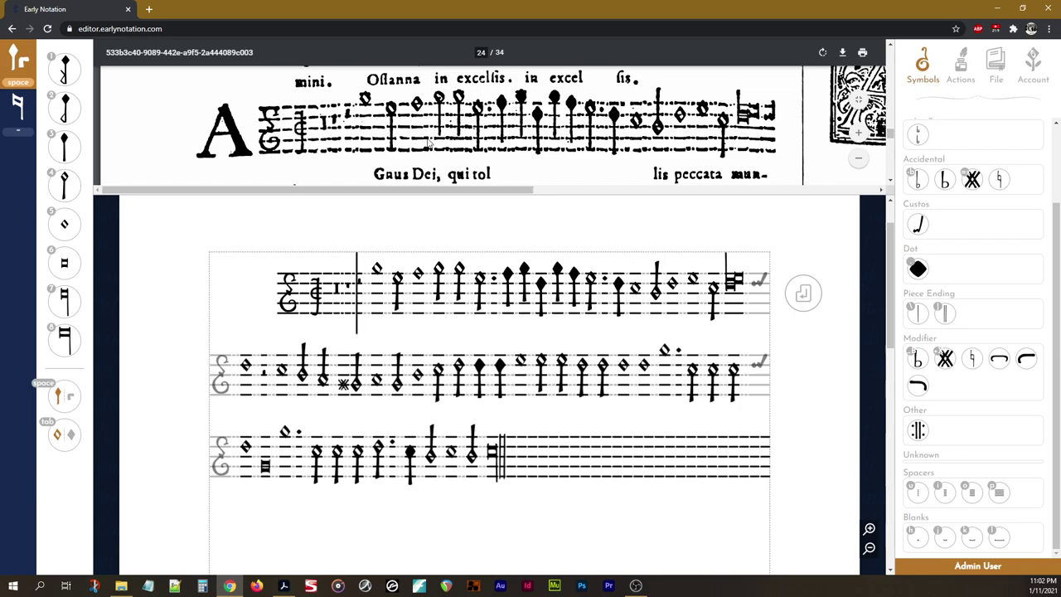
pyautogui.click(384, 282)
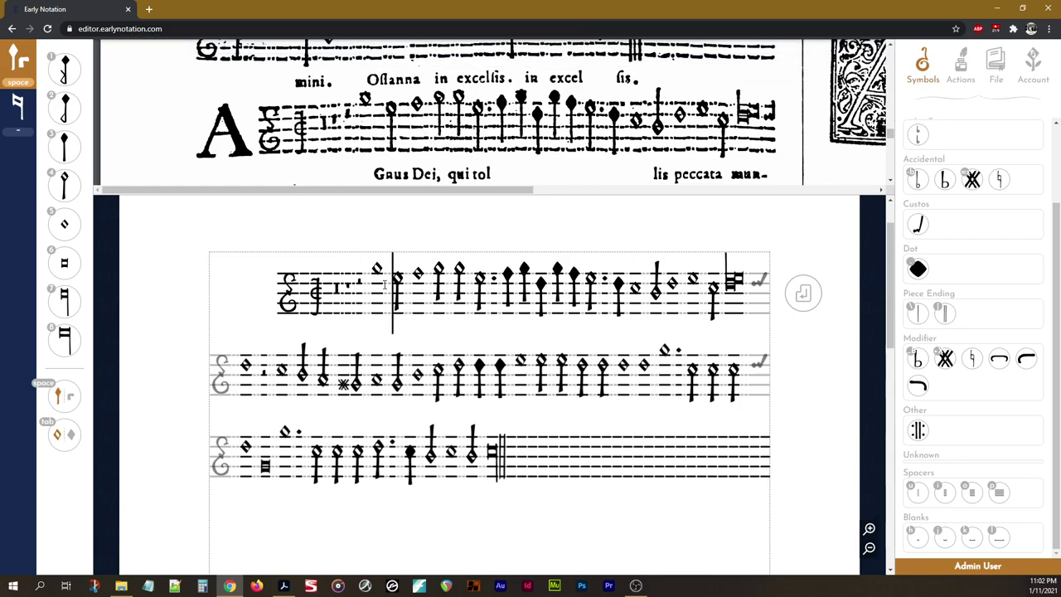
pyautogui.press('i')
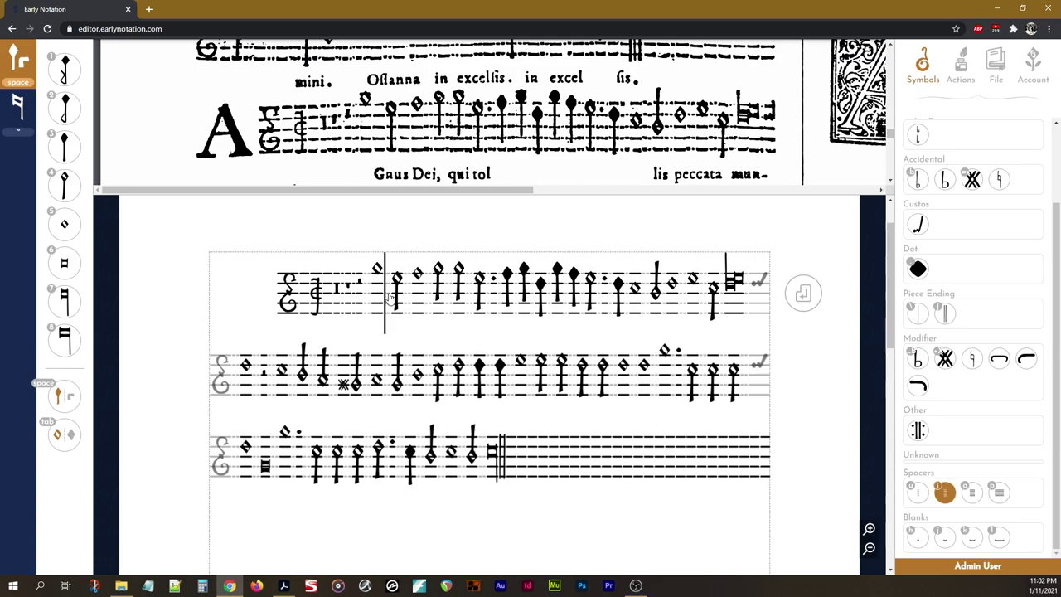
pyautogui.press('o')
pyautogui.press('i')
pyautogui.press('o')
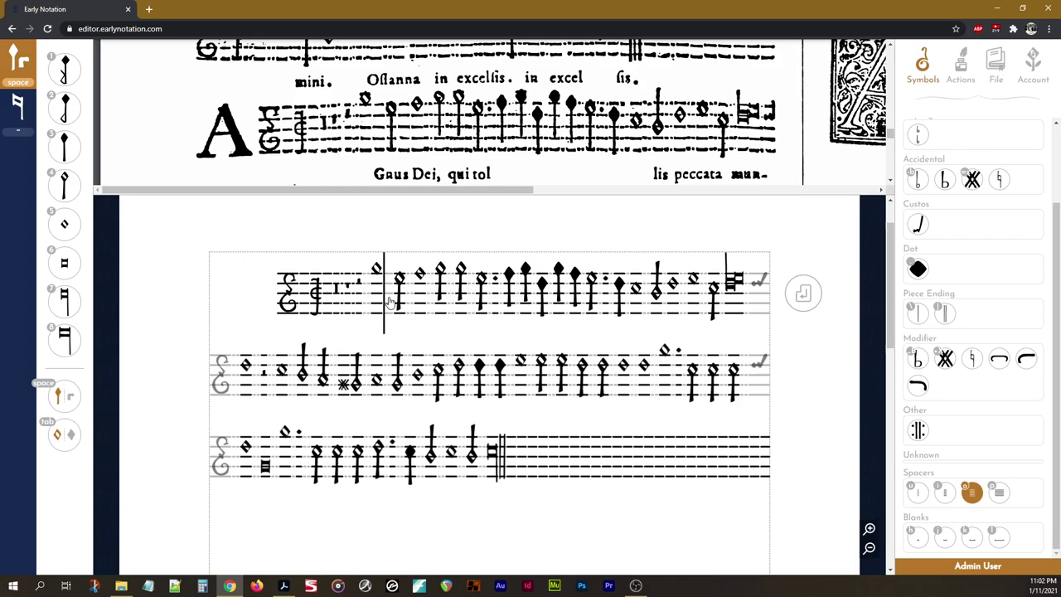
pyautogui.press('i')
pyautogui.click(390, 296)
pyautogui.press('BackSpace')
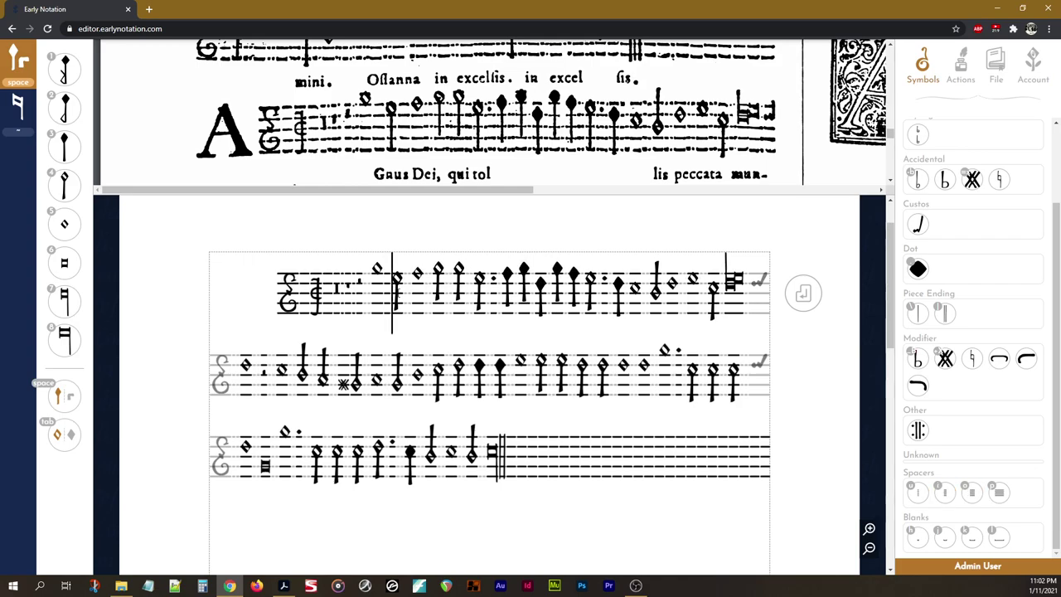
pyautogui.press('u')
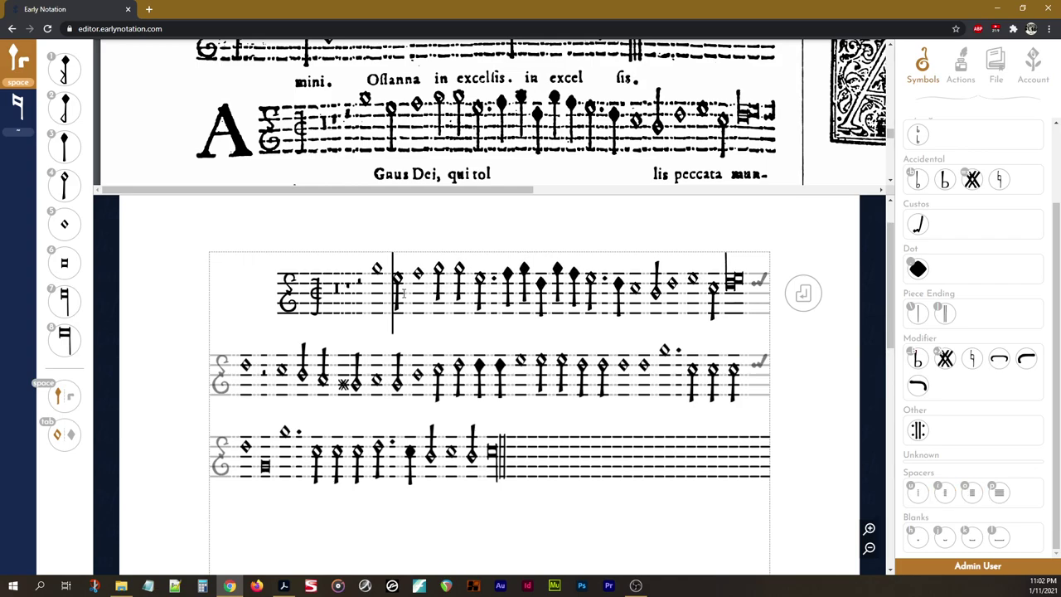
pyautogui.press('o')
pyautogui.press('BackSpace')
# Step: Try a three-bar spacer between the second and third notes of the first staff
pyautogui.click(410, 293)
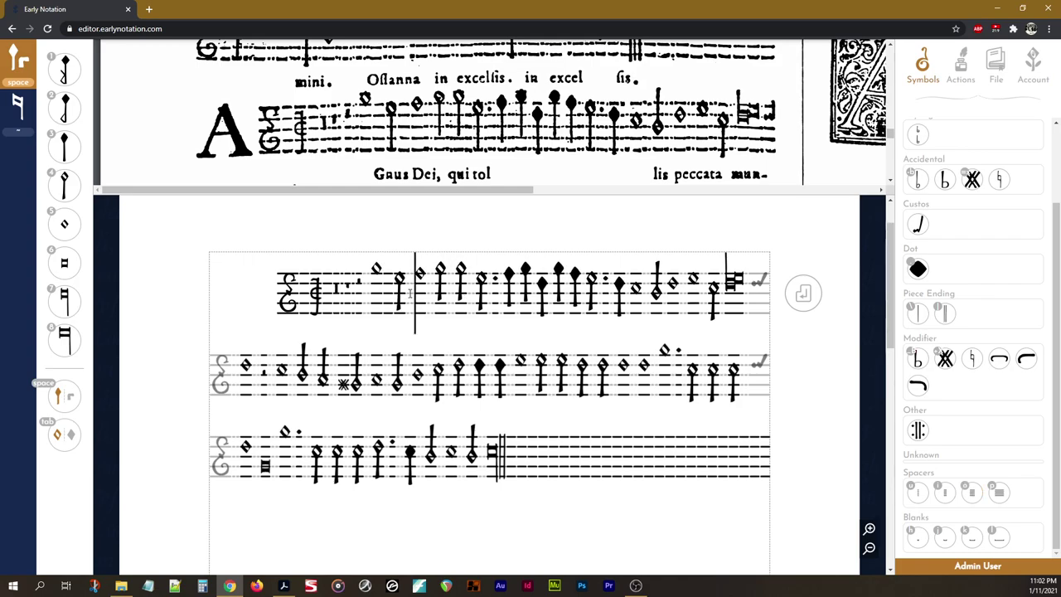
pyautogui.press('u')
pyautogui.press('o')
pyautogui.press('BackSpace')
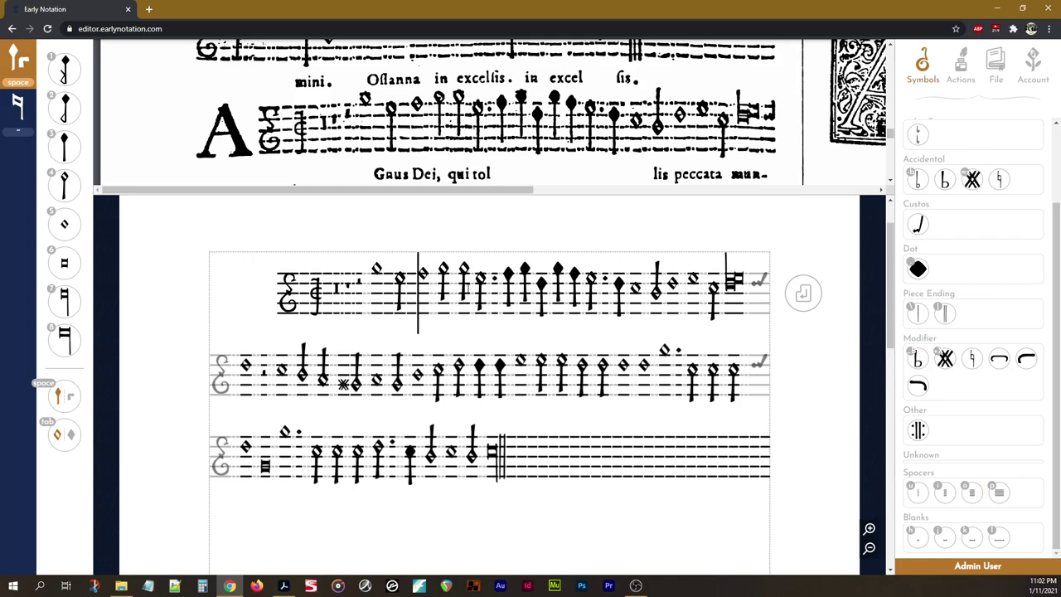
pyautogui.press('BackSpace')
pyautogui.press('i')
pyautogui.press('BackSpace')
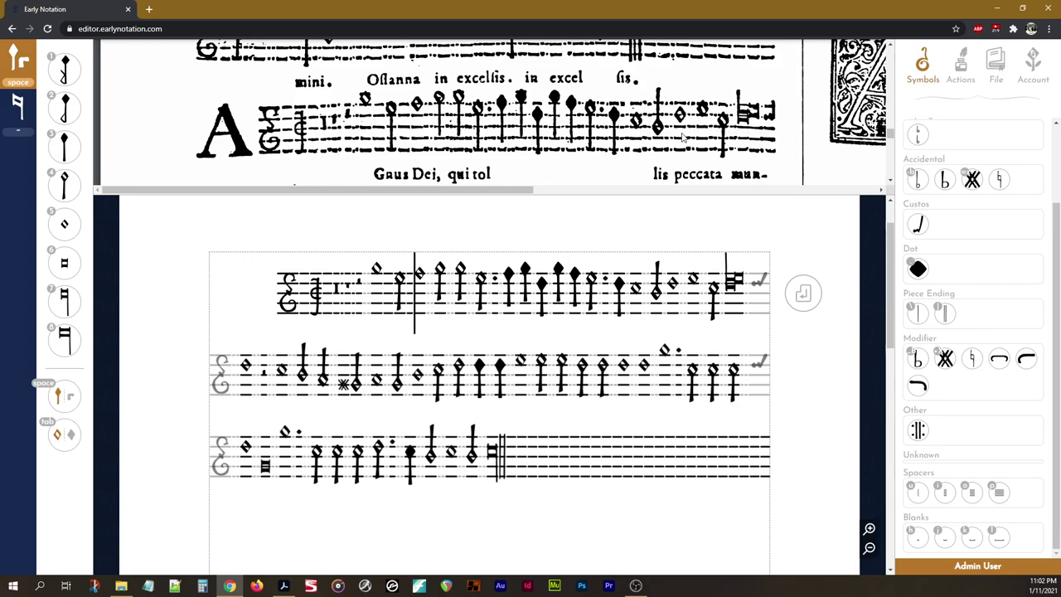
# Step: Replace the spacer before the first note of the second staff with the three-bar spacer
pyautogui.scroll(-2, 683, 136)
pyautogui.scroll(-1, 496, 319)
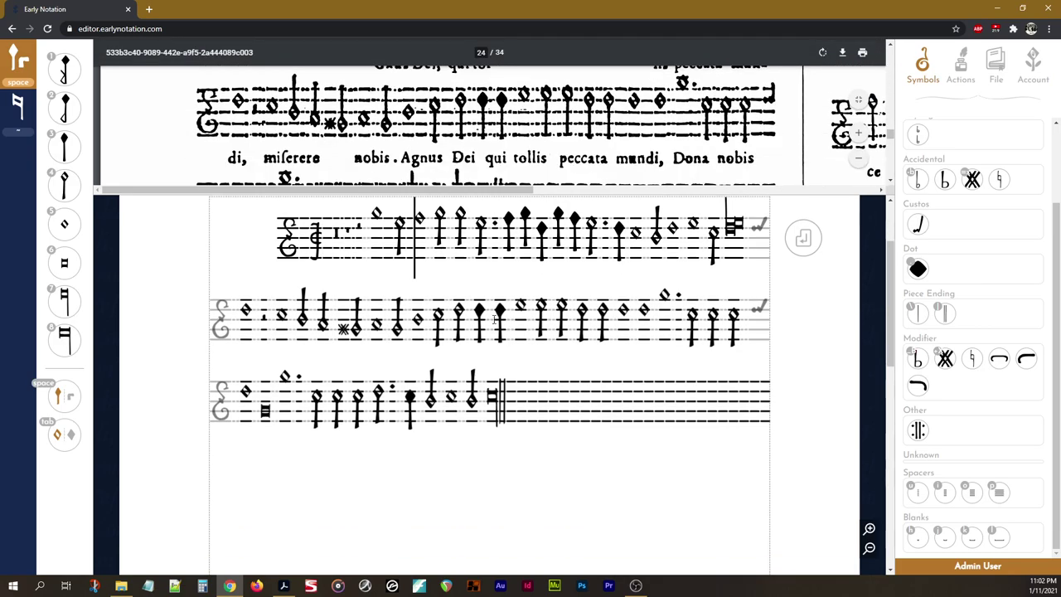
pyautogui.scroll(-1, 494, 319)
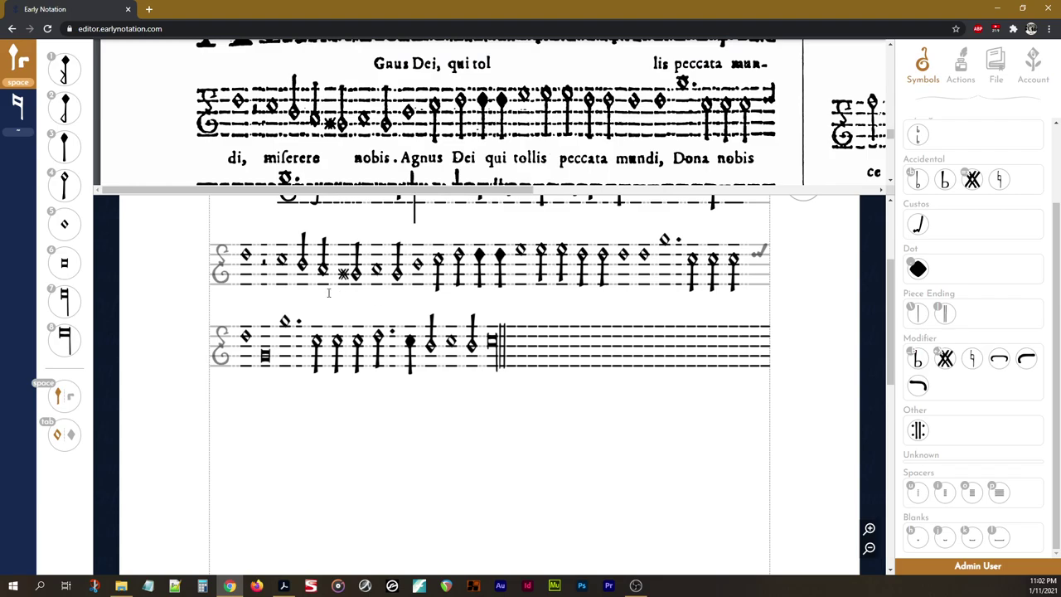
pyautogui.click(239, 258)
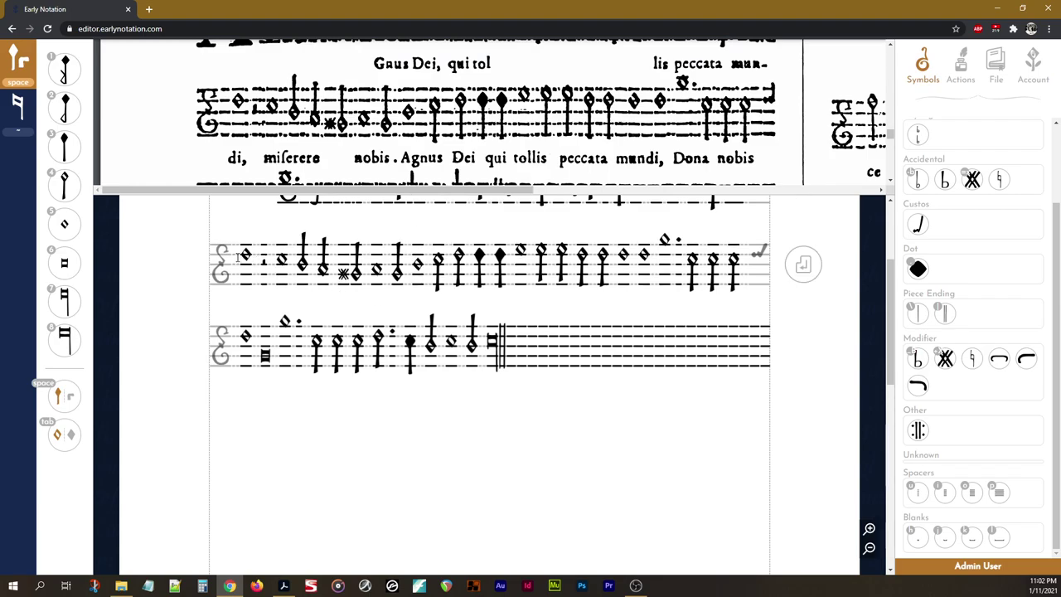
pyautogui.press('BackSpace')
pyautogui.press('o')
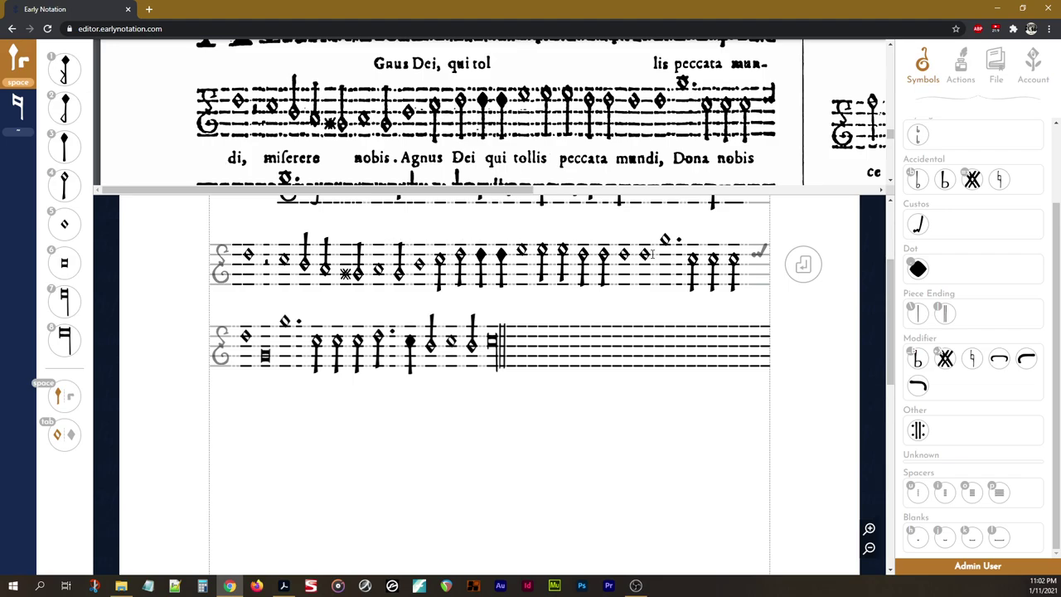
# Step: Insert three-bar spacers before and between the two stemless notes late in the second staff, above "mundi" in the print
pyautogui.click(615, 260)
pyautogui.press('o')
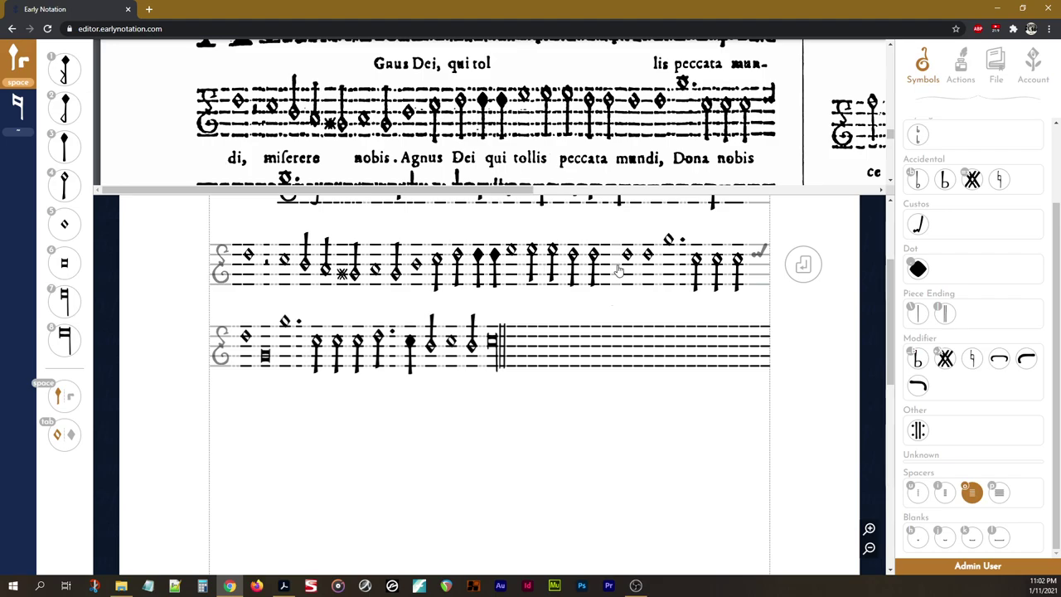
pyautogui.click(636, 266)
pyautogui.press('o')
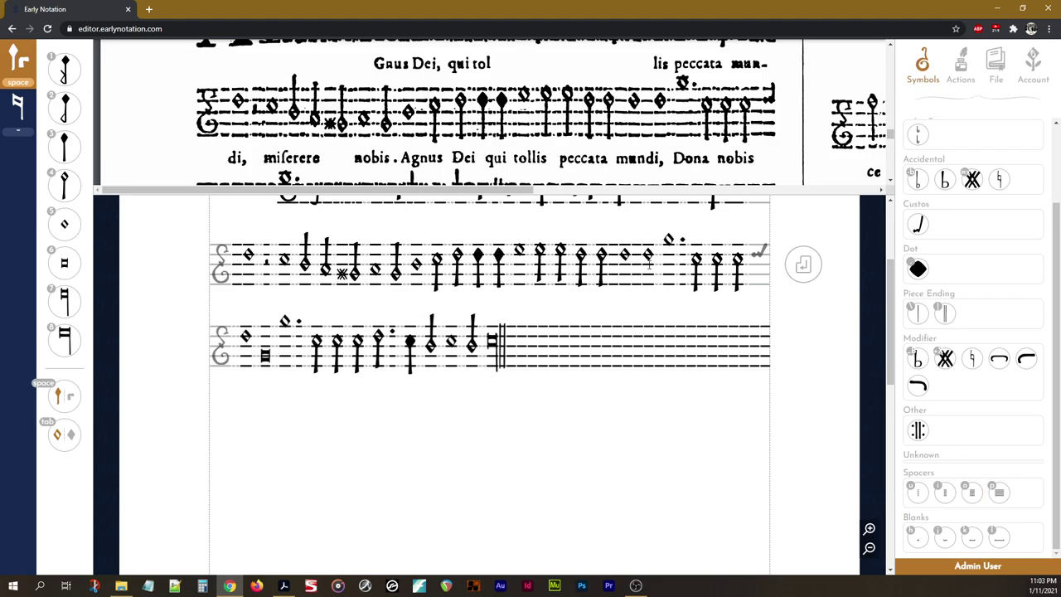
# Step: Add a two-bar spacer after the last note of the second staff, before the custos
pyautogui.click(667, 261)
pyautogui.click(730, 259)
pyautogui.press('Right')
pyautogui.press('i')
pyautogui.press('i')
pyautogui.press('BackSpace')
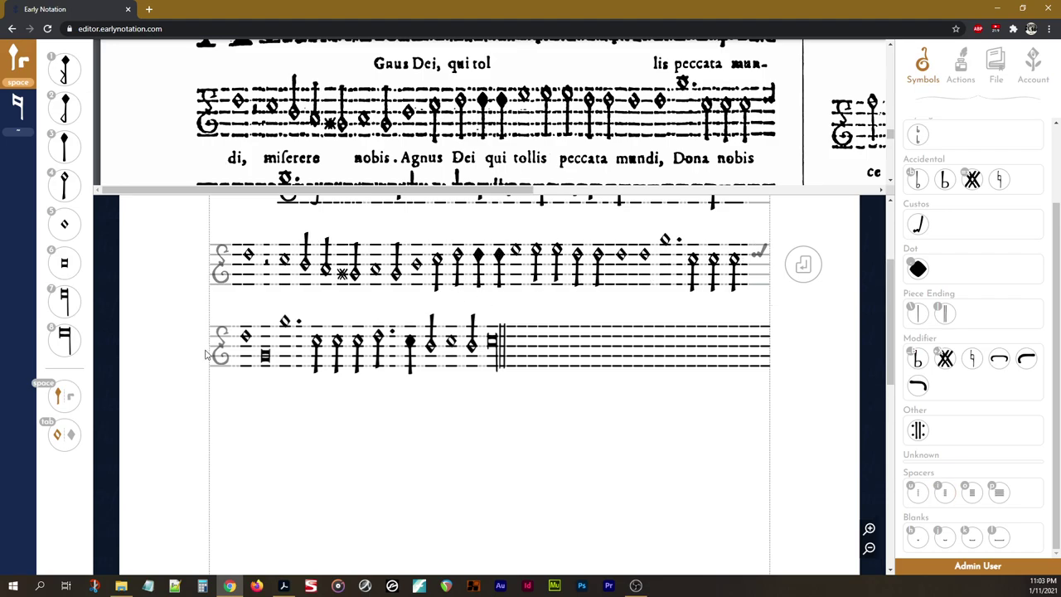
# Step: Widen the space before the third staff's first note and put a two-bar spacer before its dotted third note
pyautogui.click(235, 348)
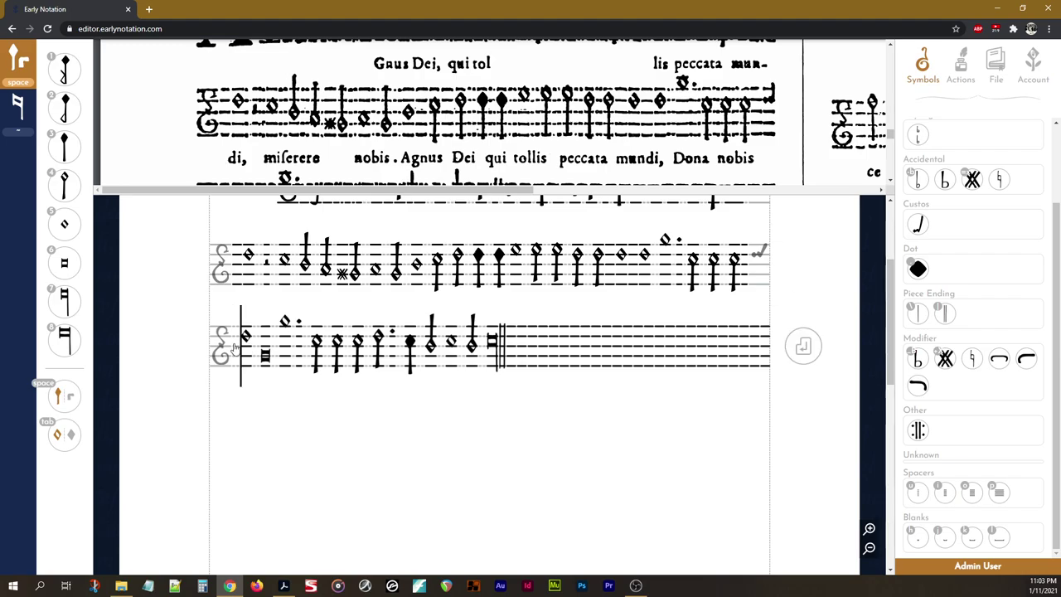
pyautogui.scroll(-1, 304, 146)
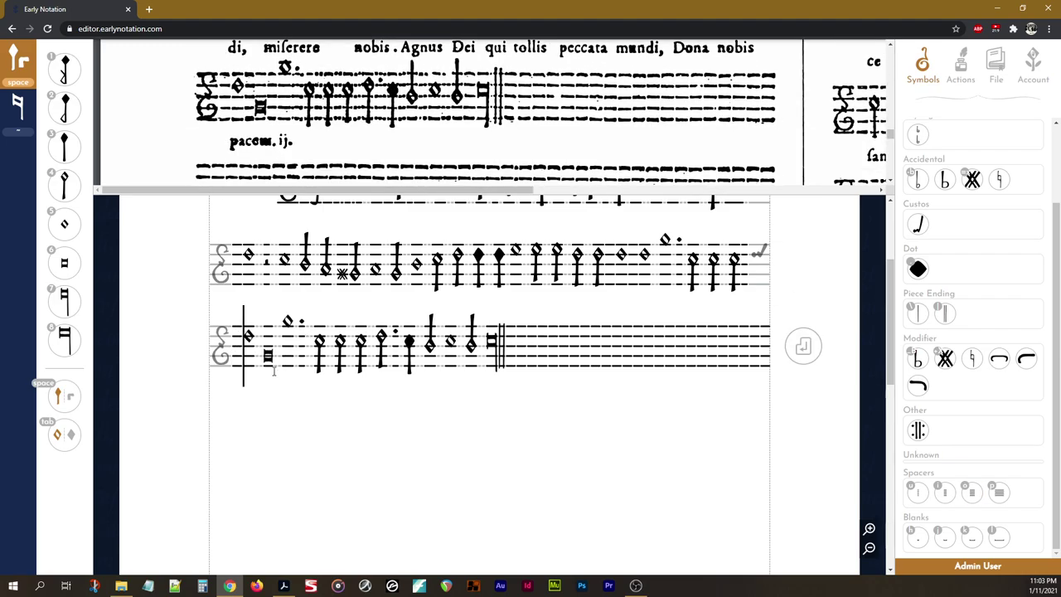
pyautogui.press('Right')
pyautogui.press('Right')
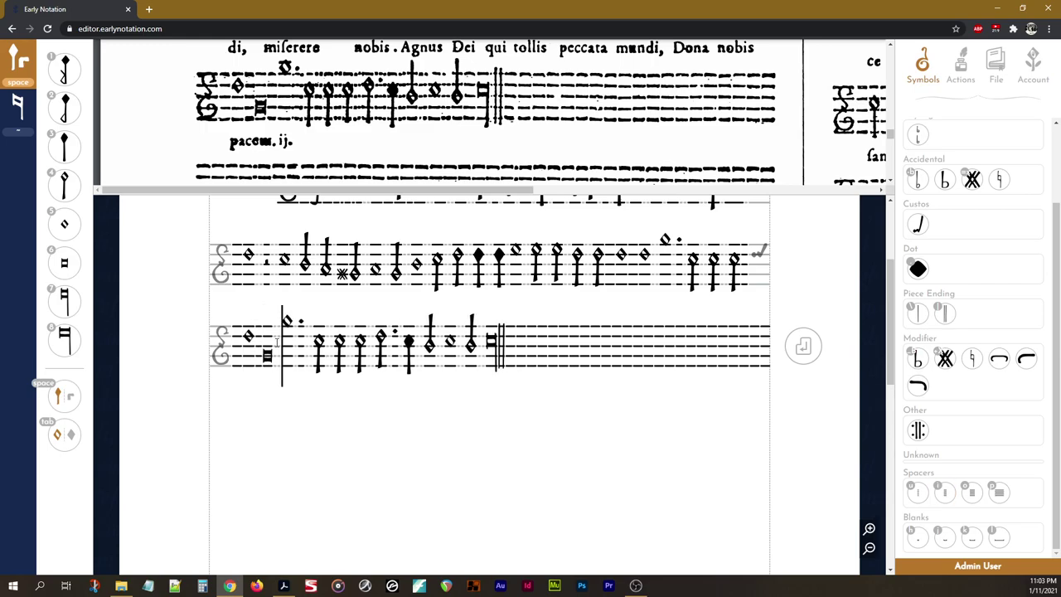
pyautogui.press('i')
pyautogui.press('BackSpace')
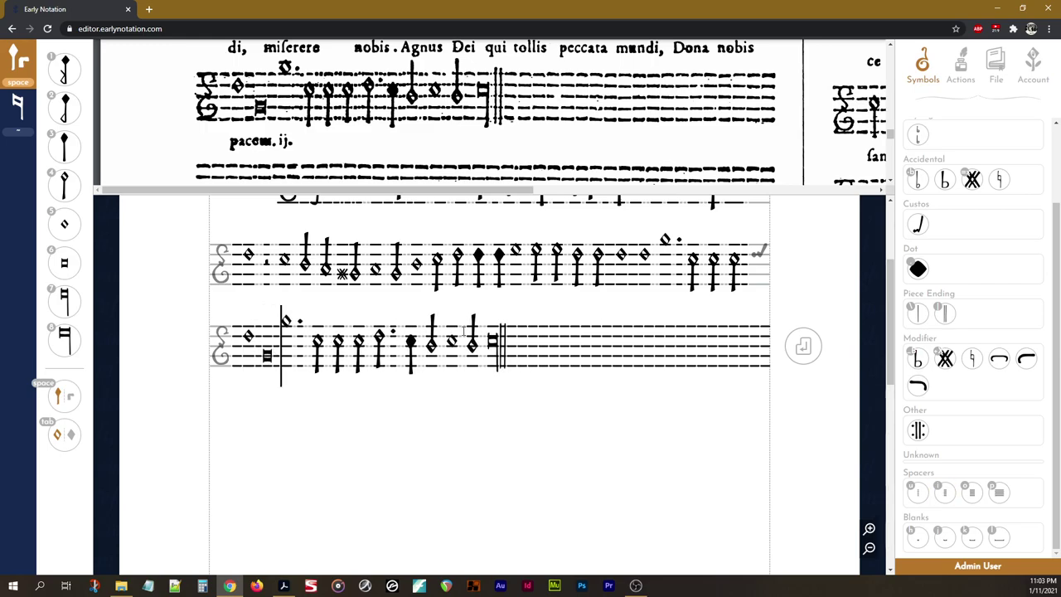
# Step: Replace the spacers before and after the final square note of the third staff with wider ones, as in the print
pyautogui.click(479, 349)
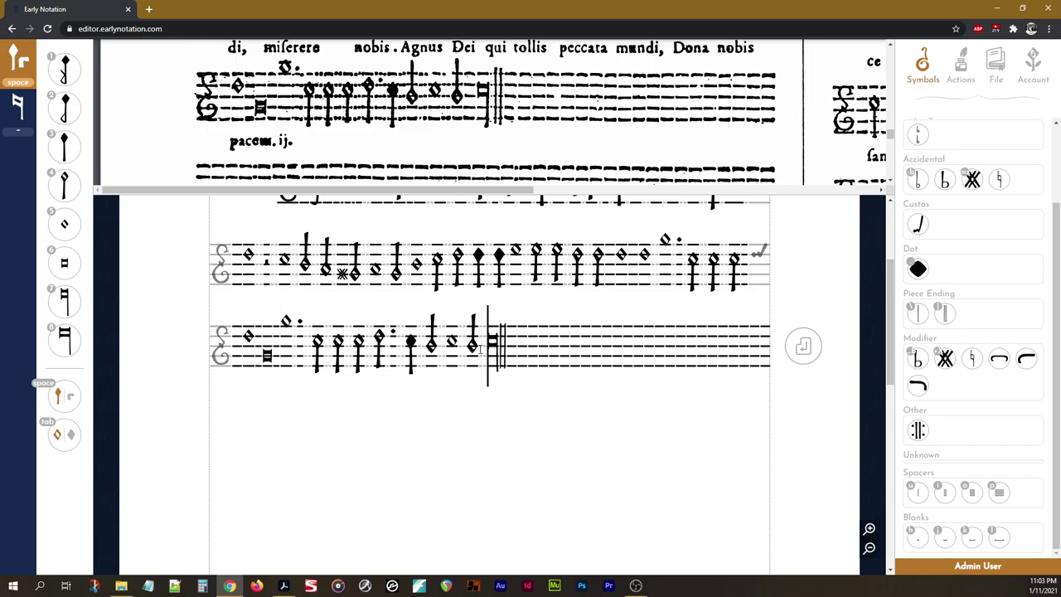
pyautogui.press('o')
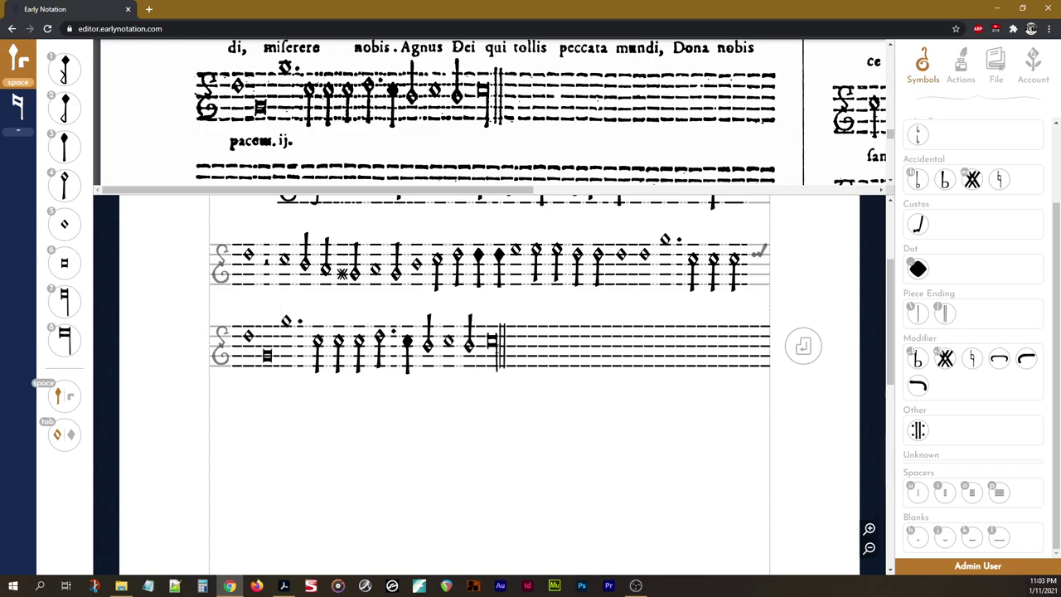
pyautogui.press('u')
pyautogui.press('BackSpace')
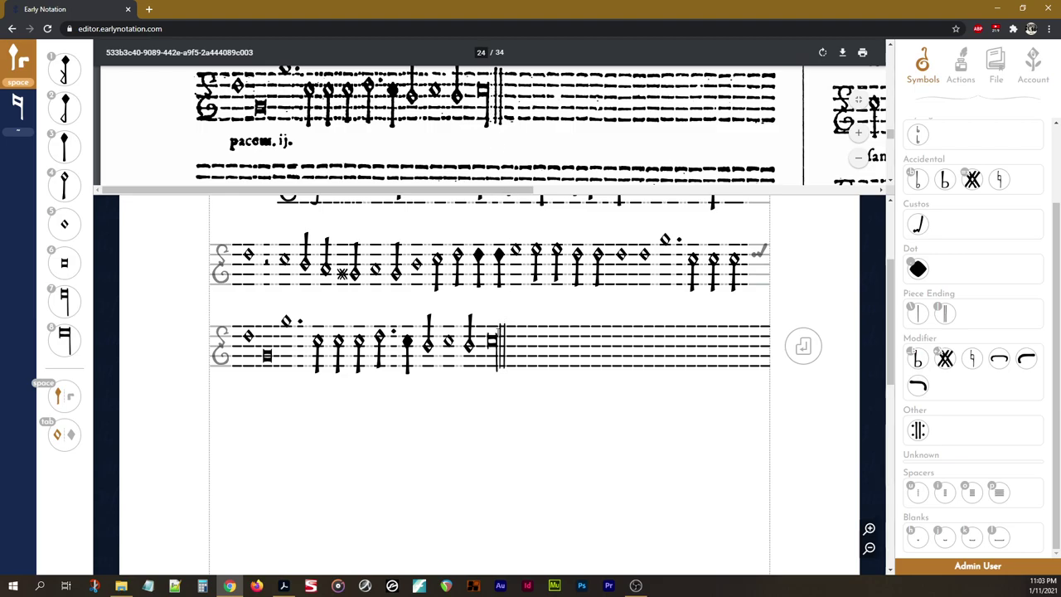
pyautogui.press('0')
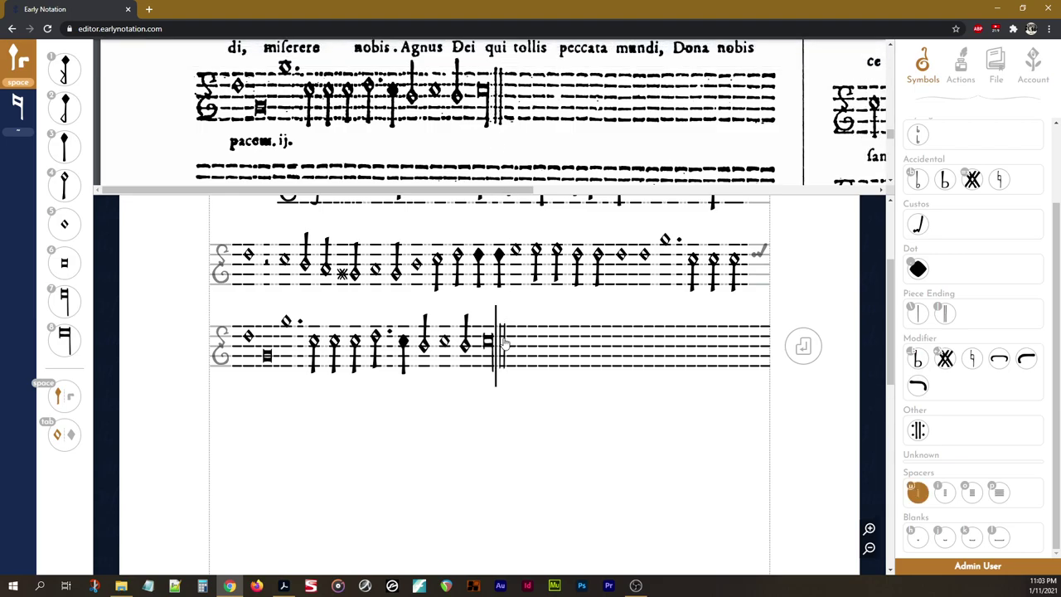
pyautogui.press('BackSpace')
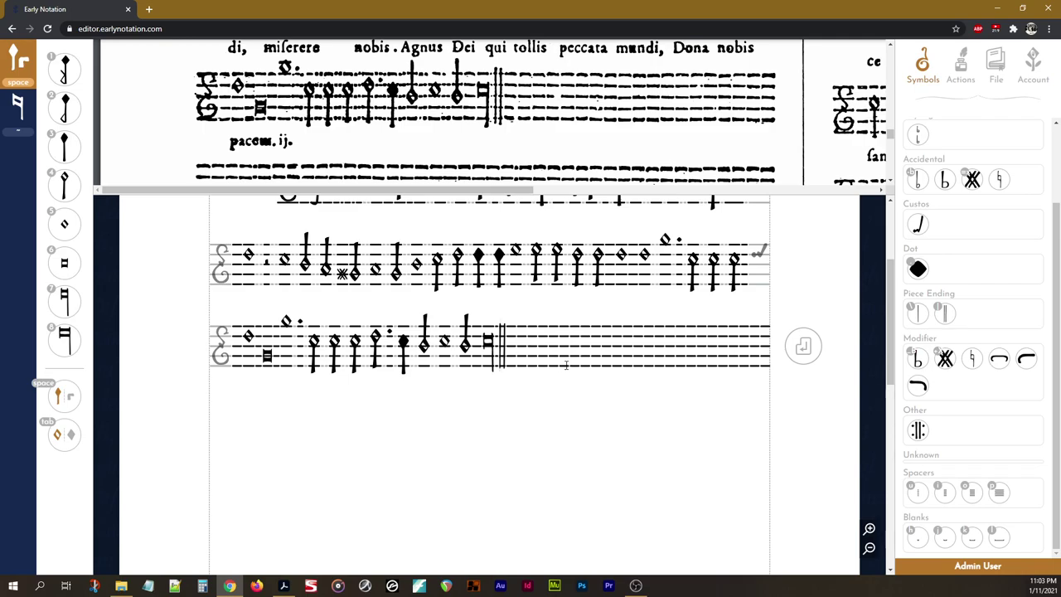
# Step: Show the print preview of all three staves and open the file layout settings
pyautogui.scroll(2, 566, 364)
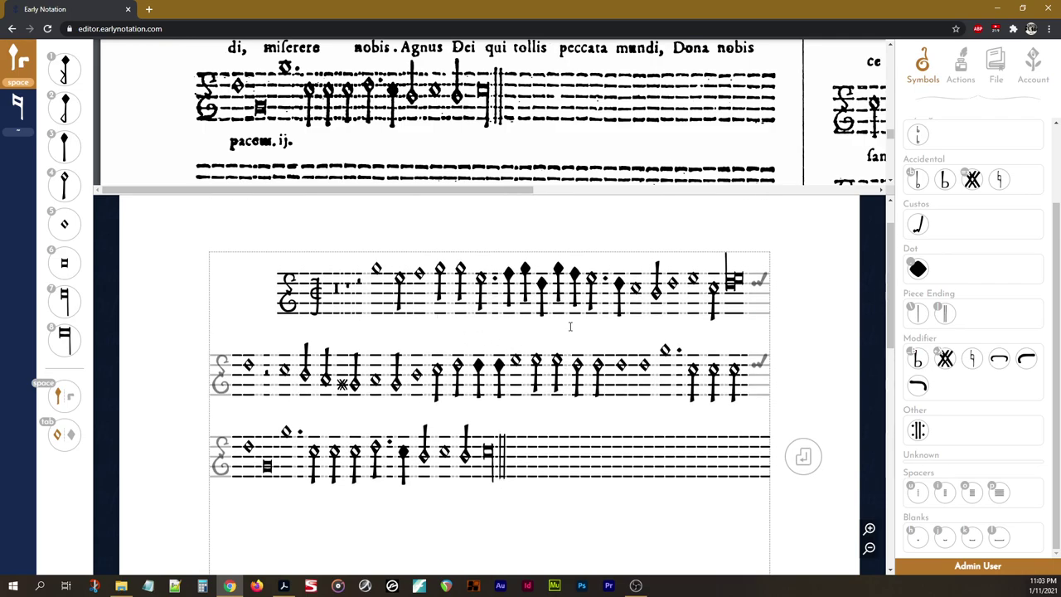
pyautogui.scroll(2, 1011, 285)
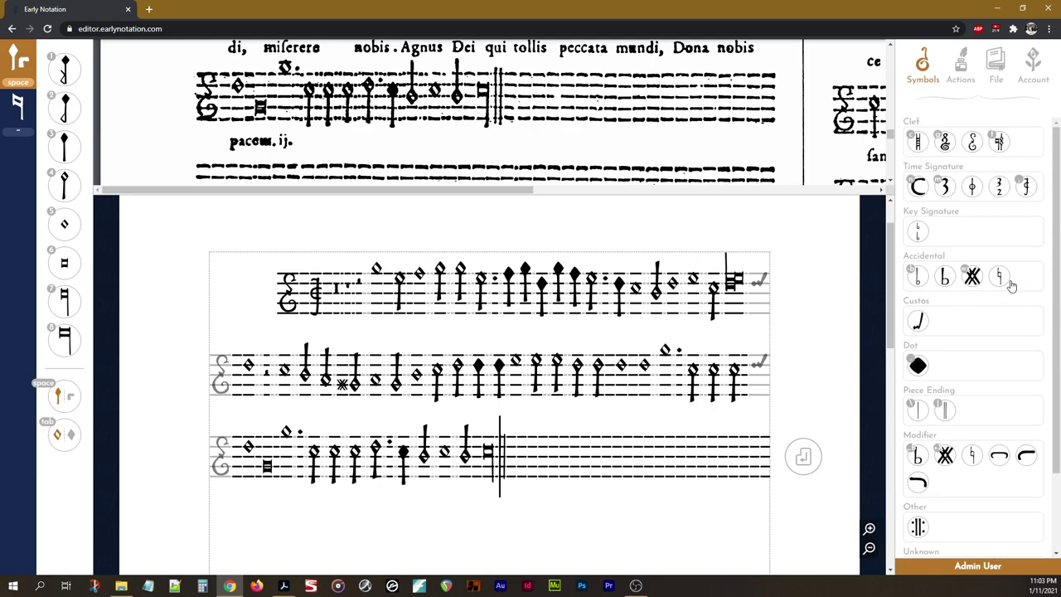
pyautogui.scroll(-1, 702, 338)
pyautogui.scroll(1, 702, 338)
pyautogui.press('Escape')
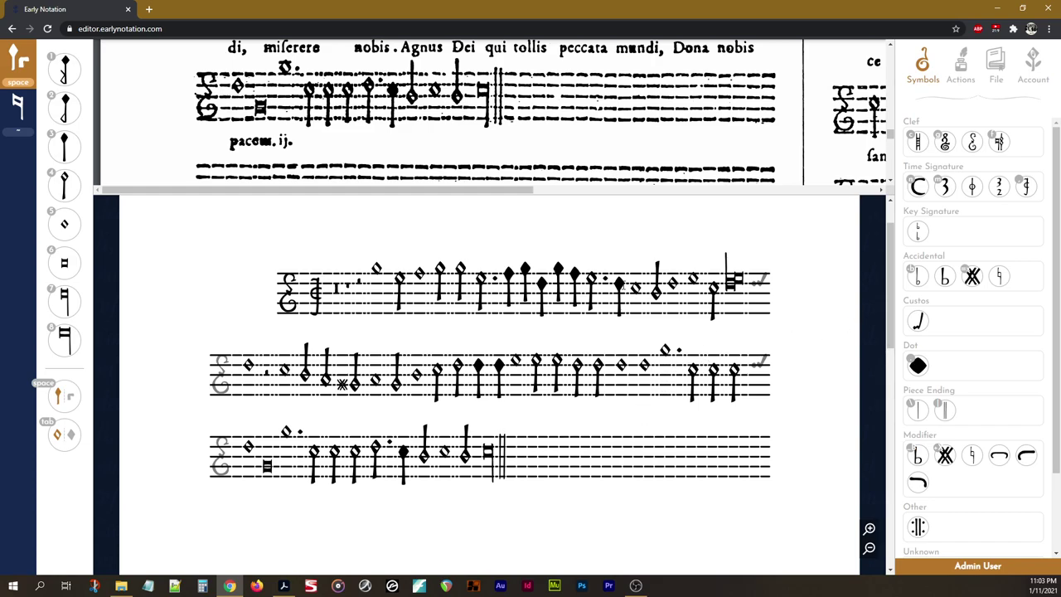
pyautogui.click(959, 68)
pyautogui.click(992, 68)
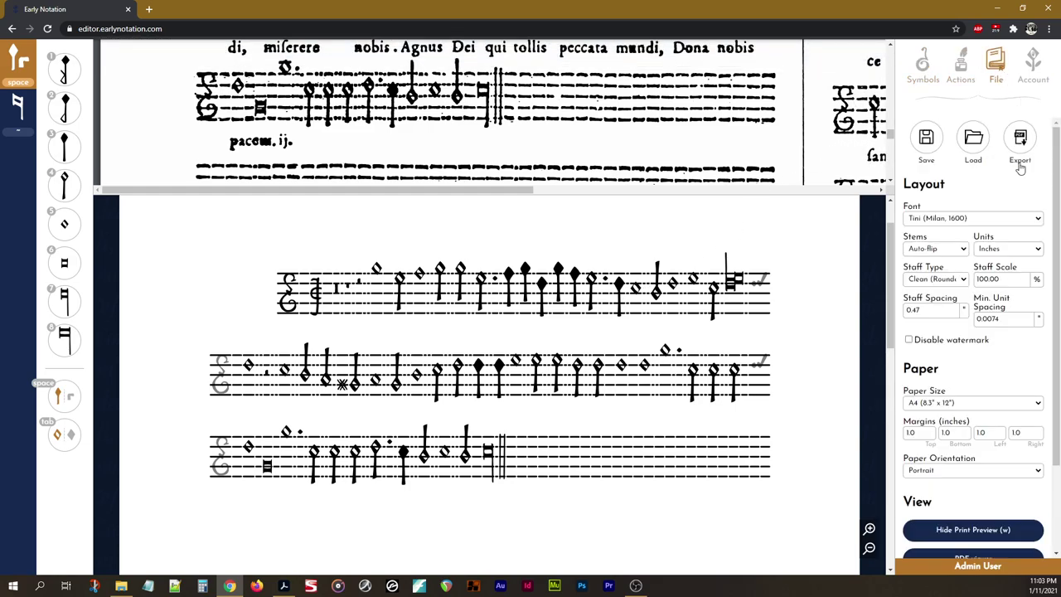
# Step: Reduce the minimum unit spacing to 0.0024 inches and check the staves with and without the print preview
pyautogui.click(1027, 323)
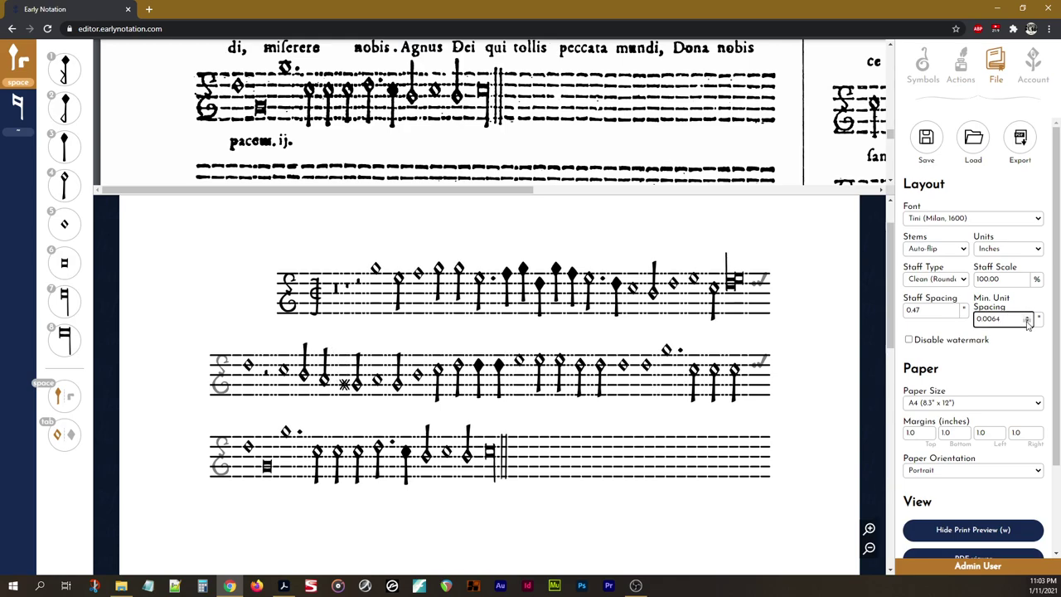
pyautogui.click(1026, 323)
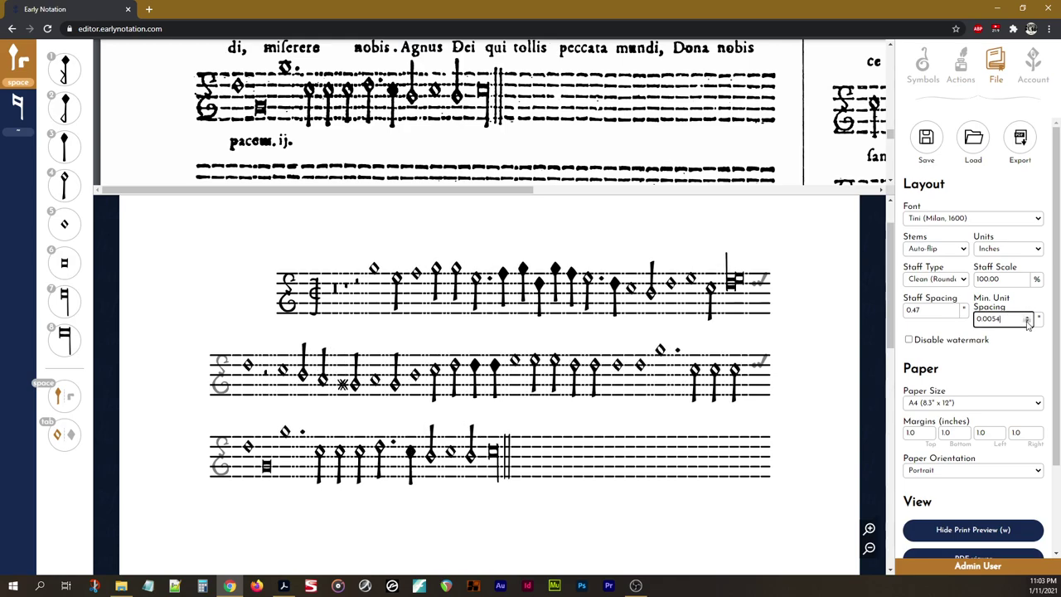
pyautogui.click(1027, 323)
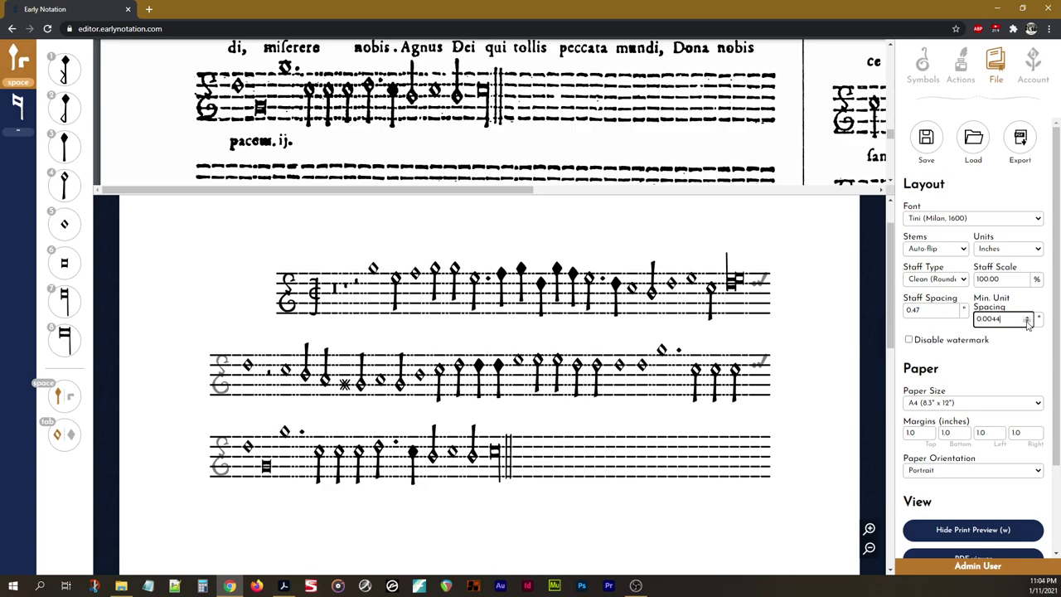
pyautogui.click(1027, 323)
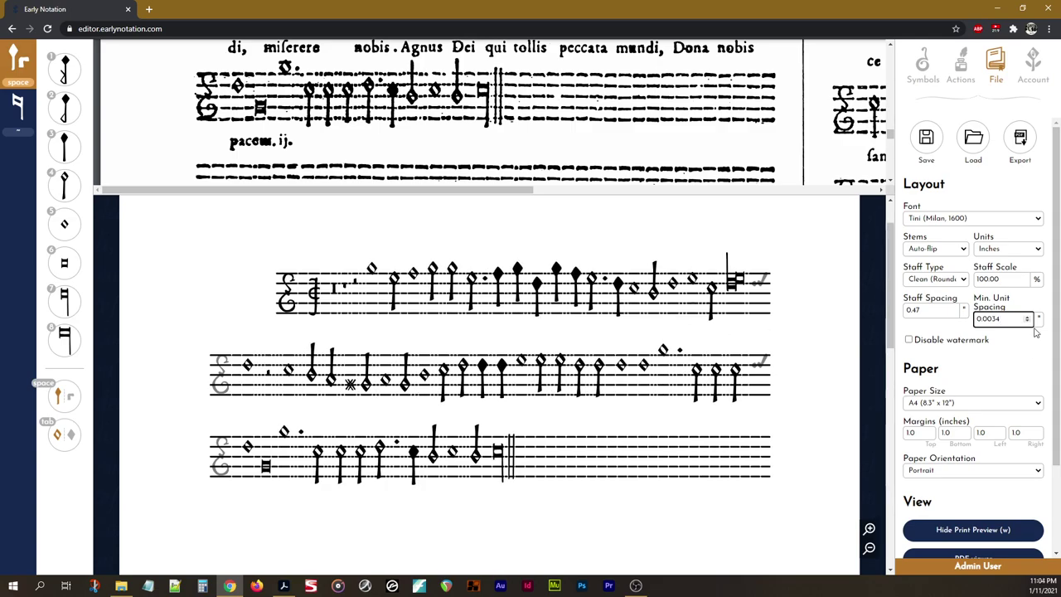
pyautogui.click(1027, 323)
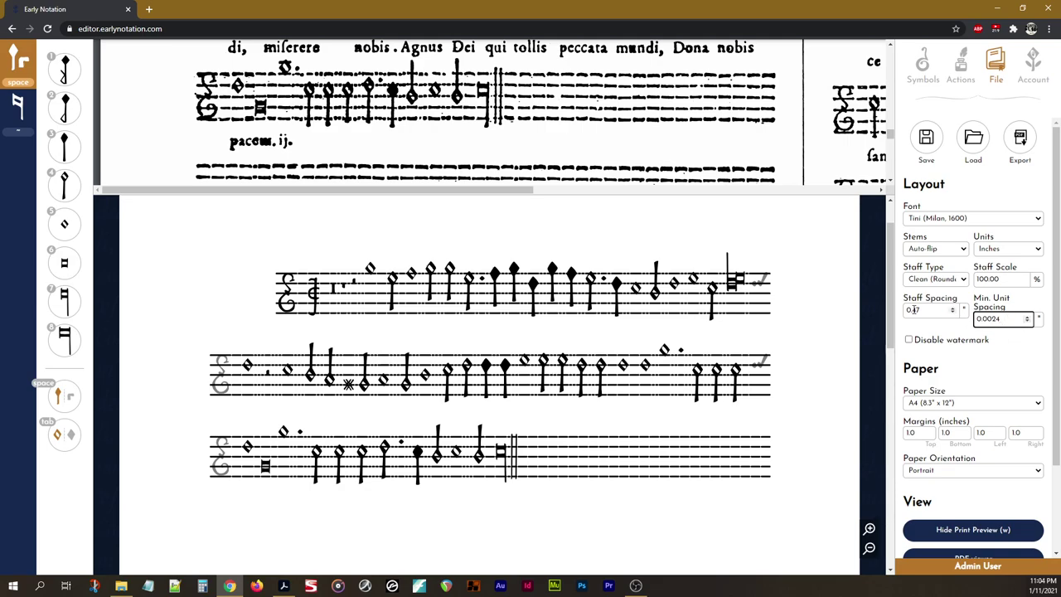
pyautogui.press('w')
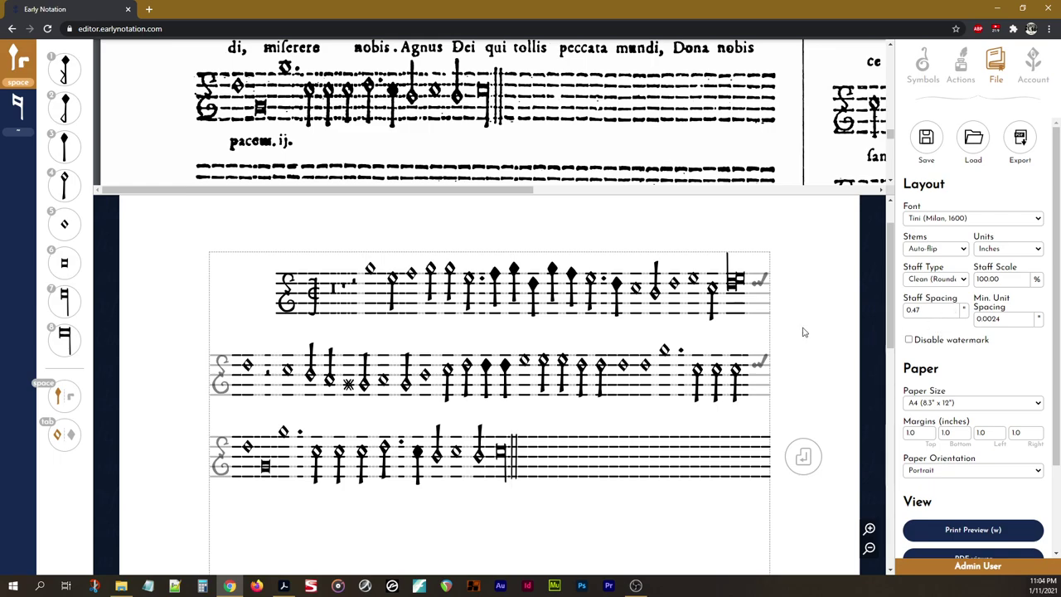
pyautogui.press('w')
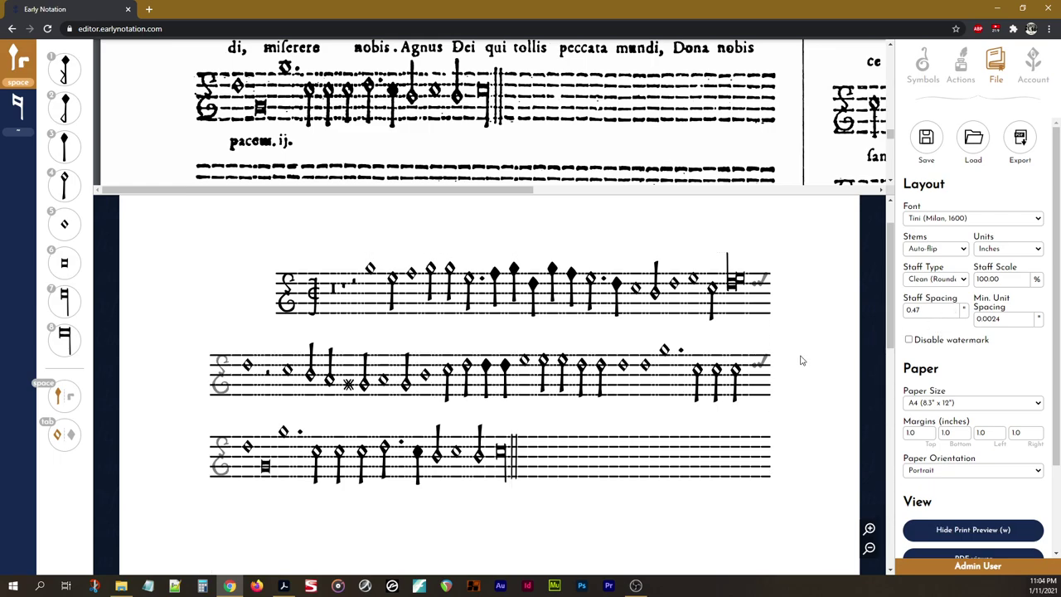
# Step: Try the Clean (Square) staff type and check it in the print preview
pyautogui.scroll(-1, 672, 352)
pyautogui.scroll(1, 676, 364)
pyautogui.click(942, 281)
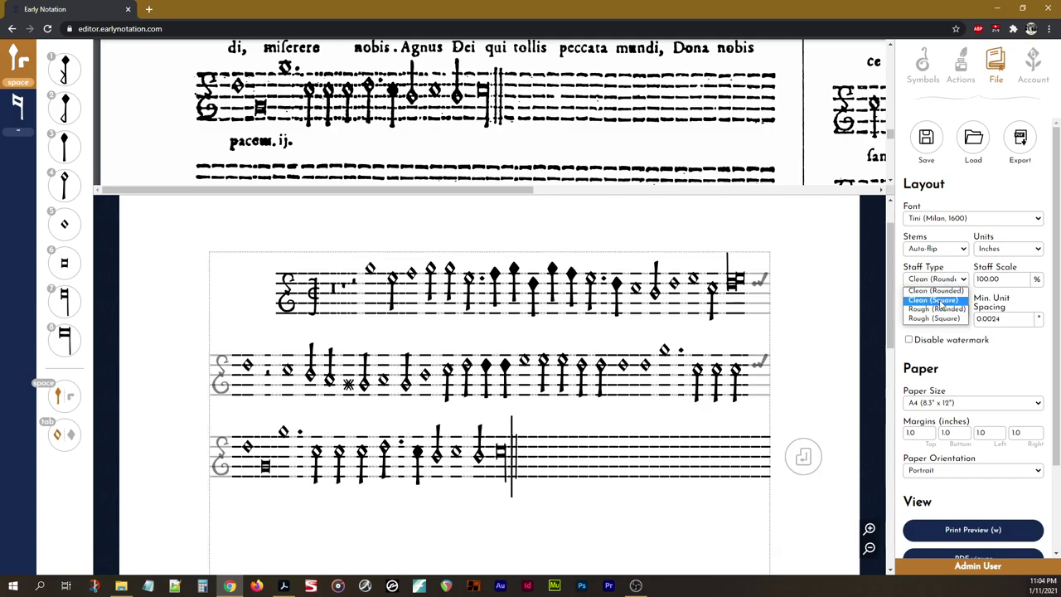
pyautogui.click(937, 300)
pyautogui.press('w')
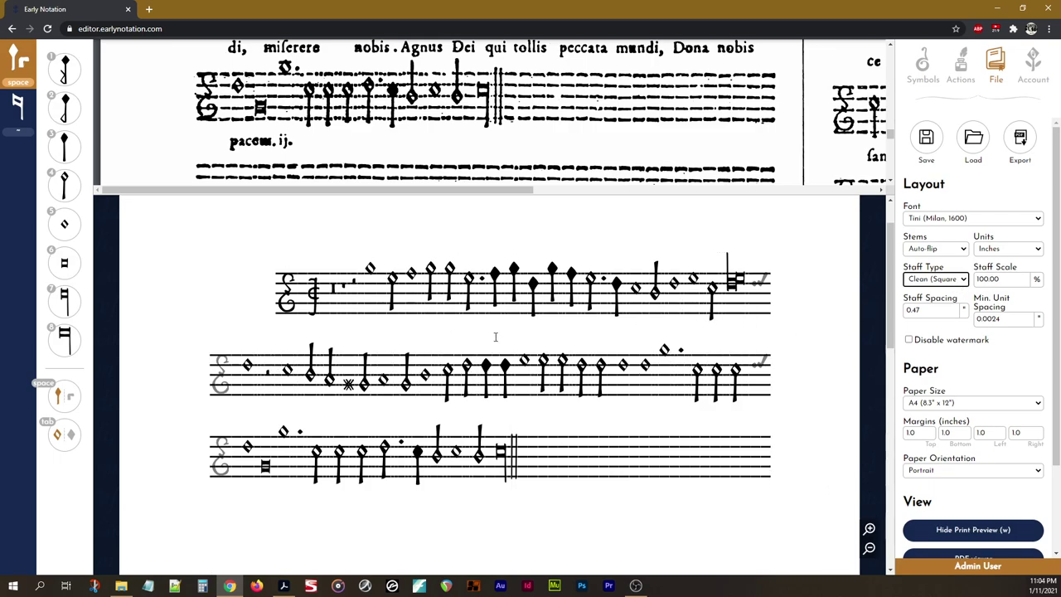
# Step: Try a minimum unit spacing of 0.0 inches, and set it to 0.0020 inches
pyautogui.moveTo(1011, 319); pyautogui.dragTo(992, 319)
pyautogui.press('BackSpace')
pyautogui.press('BackSpace')
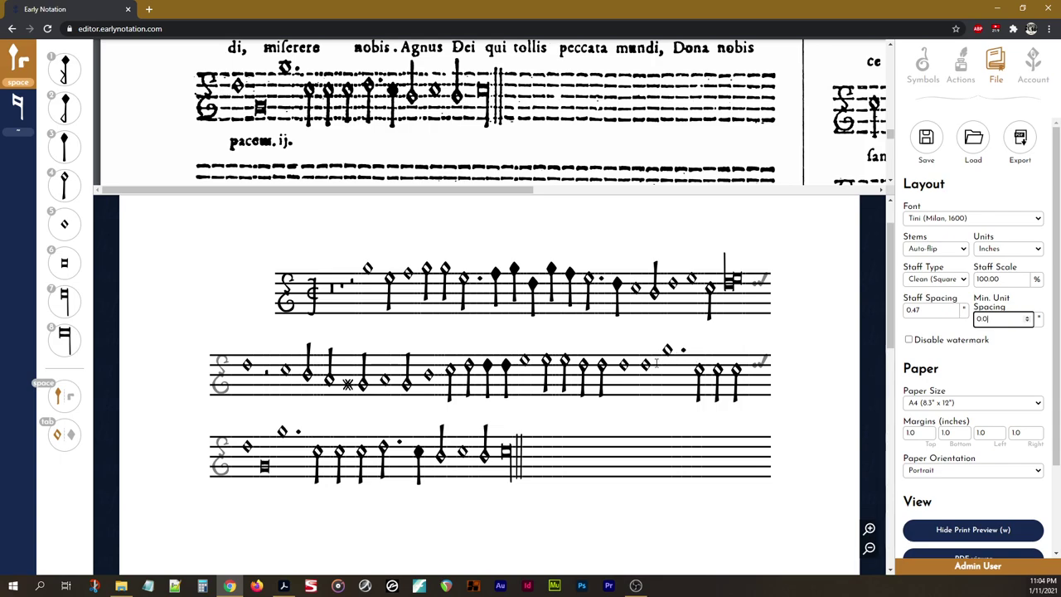
pyautogui.click(560, 332)
pyautogui.scroll(-1, 610, 347)
pyautogui.scroll(1, 611, 358)
pyautogui.click(1008, 318)
pyautogui.click(1021, 371)
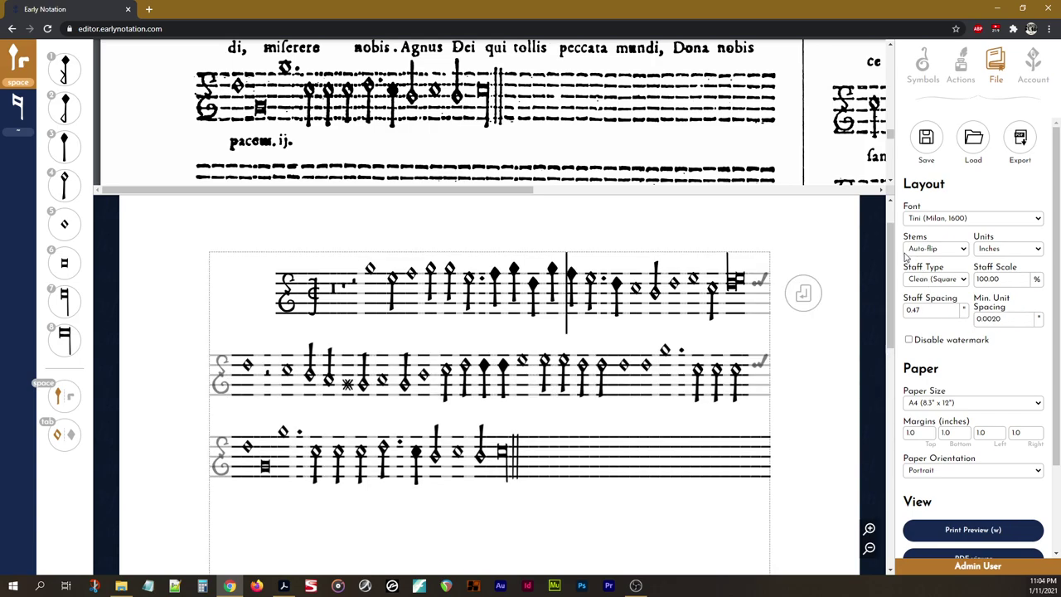
# Step: Try the Rough (Rounded) staff type and inspect the staff lines in the print preview and enlarged
pyautogui.click(952, 281)
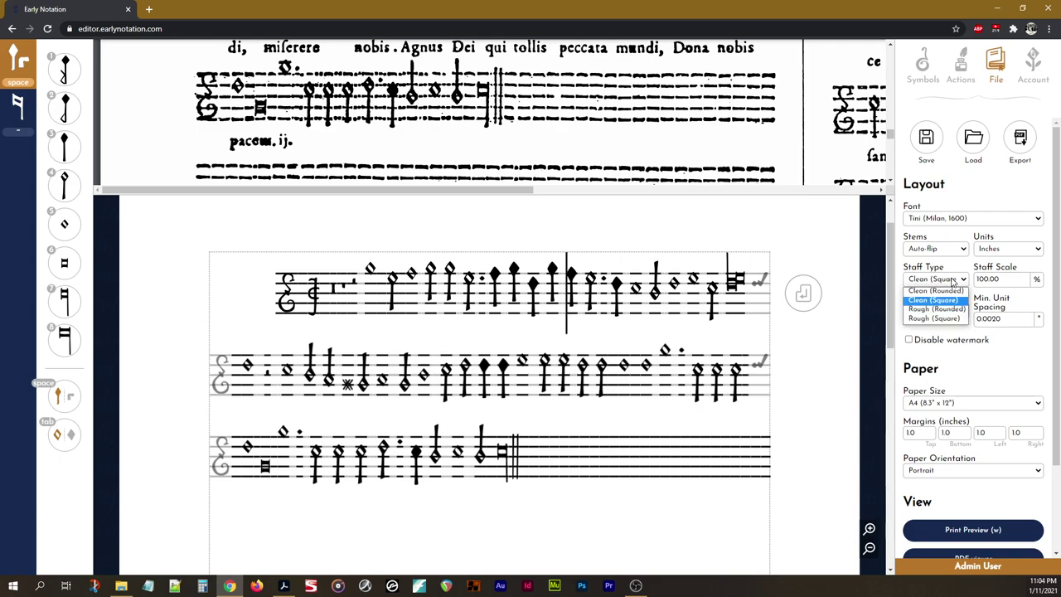
pyautogui.click(953, 308)
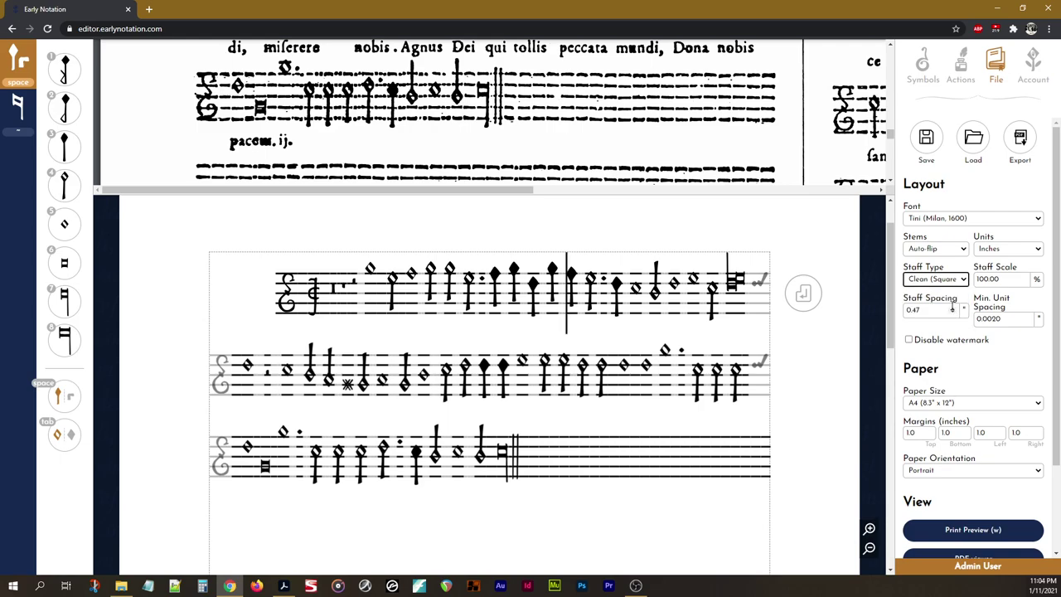
pyautogui.press('w')
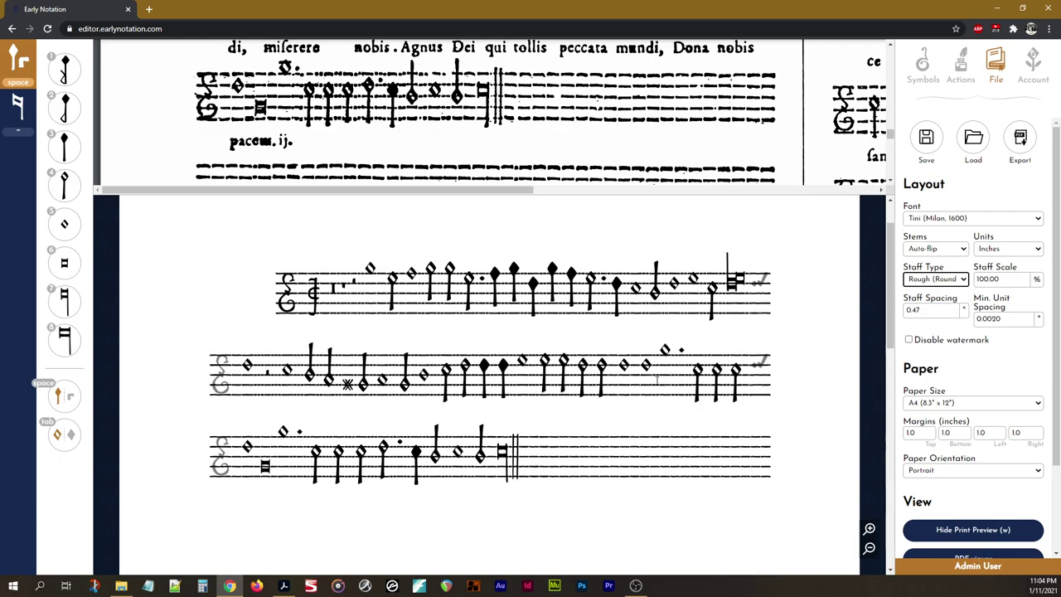
pyautogui.click(869, 530)
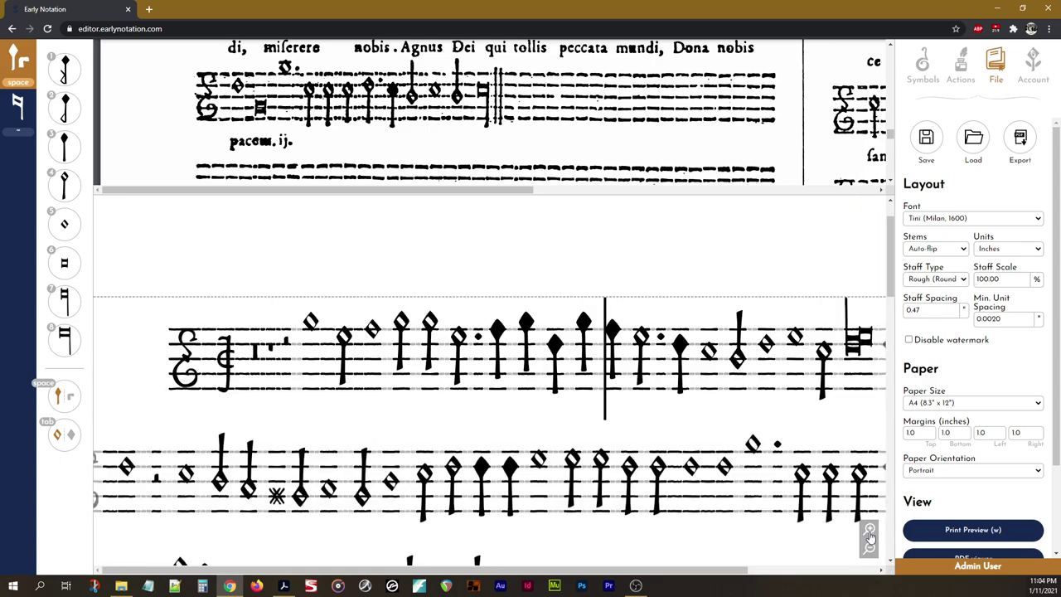
pyautogui.scroll(-1, 317, 307)
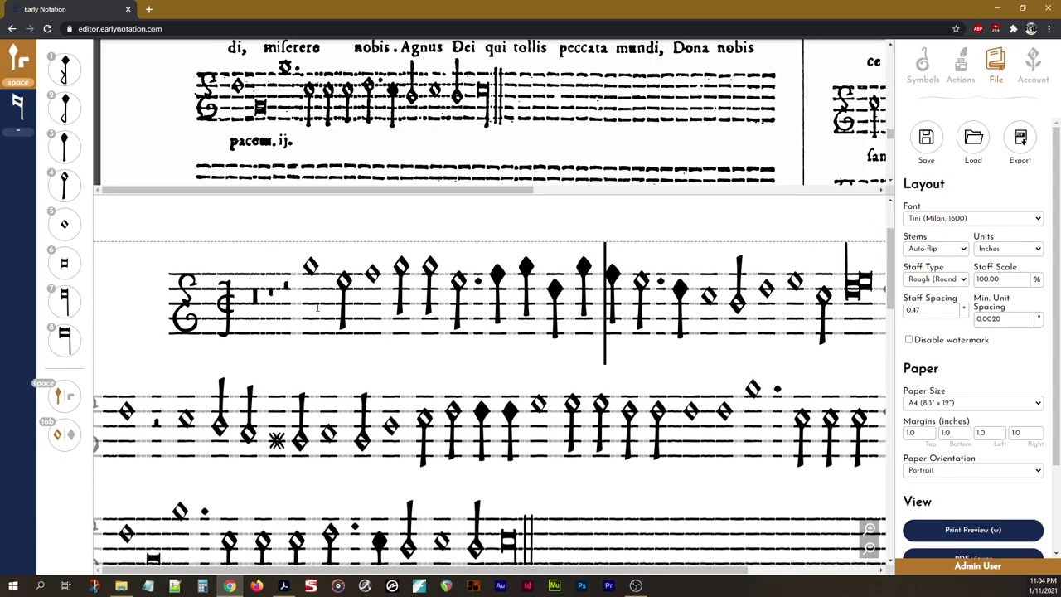
# Step: Set the staff type to Rough (Square) and the minimum unit spacing to 0.0060 inches
pyautogui.click(961, 280)
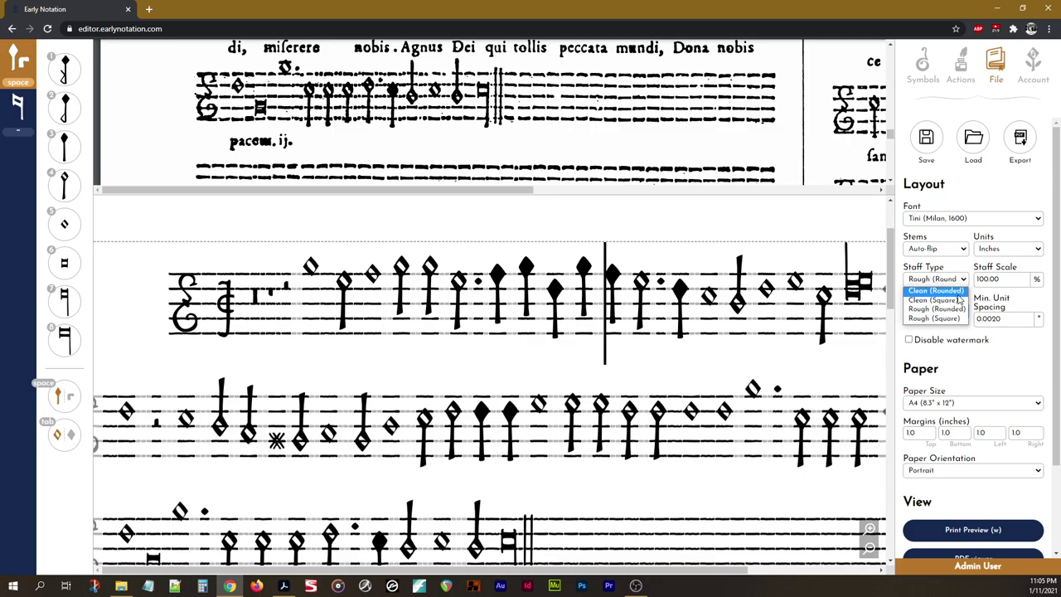
pyautogui.click(954, 318)
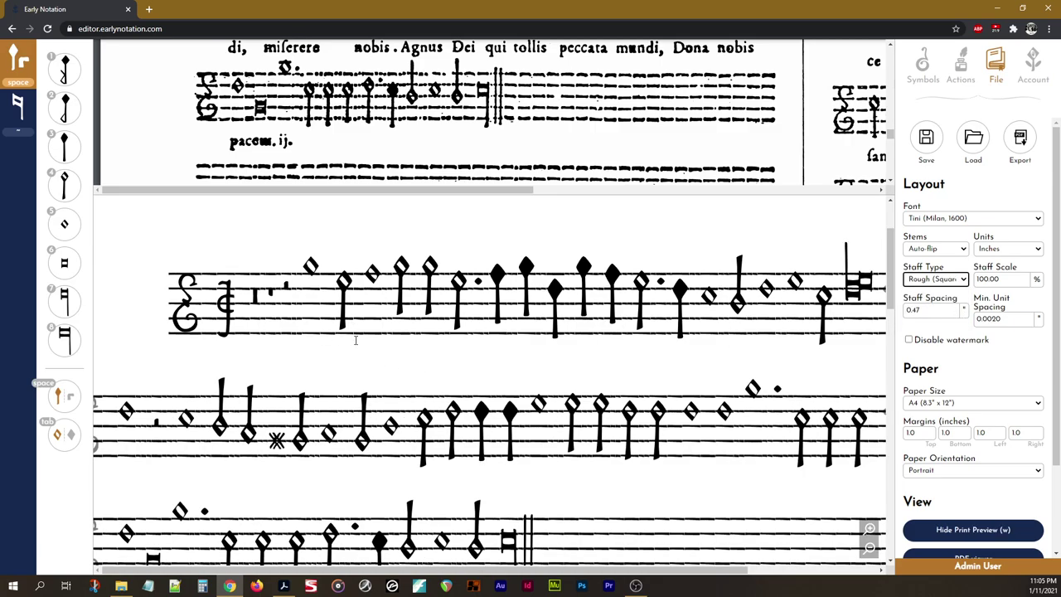
pyautogui.click(1026, 319)
pyautogui.click(1026, 319)
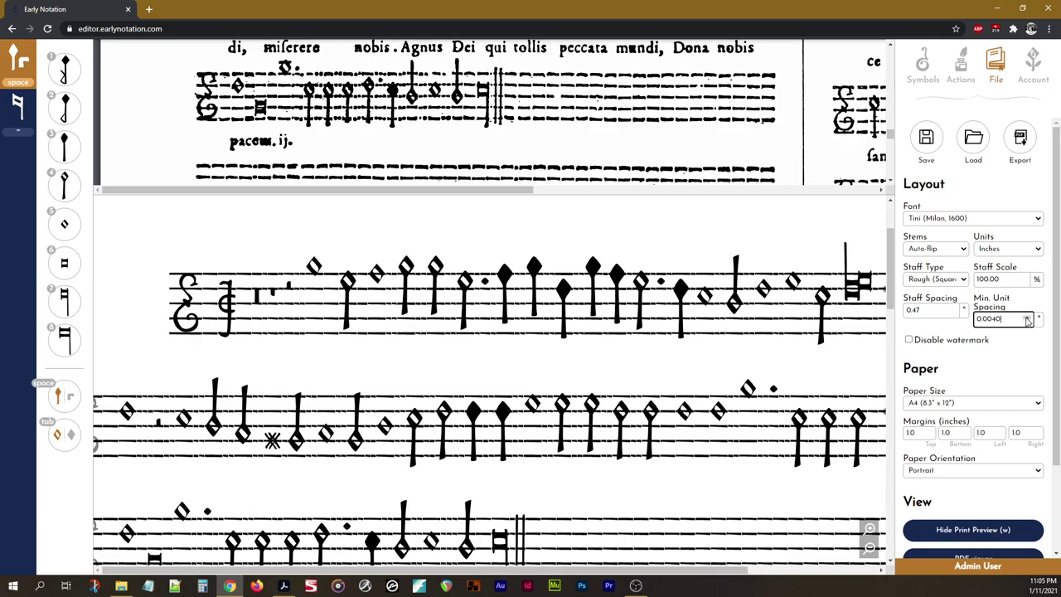
pyautogui.click(1027, 319)
pyautogui.click(1026, 319)
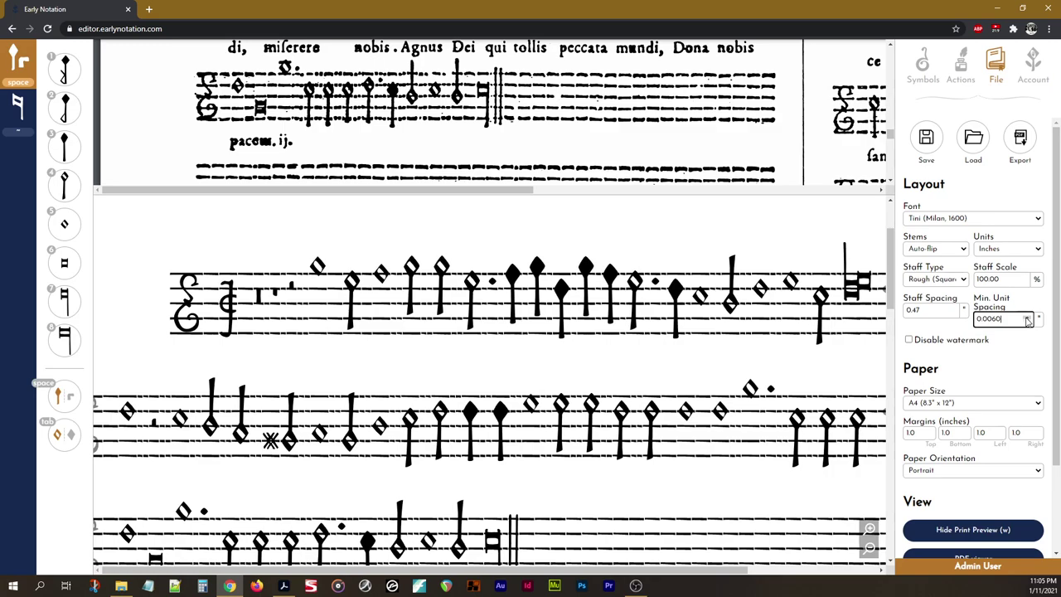
pyautogui.scroll(-1, 475, 305)
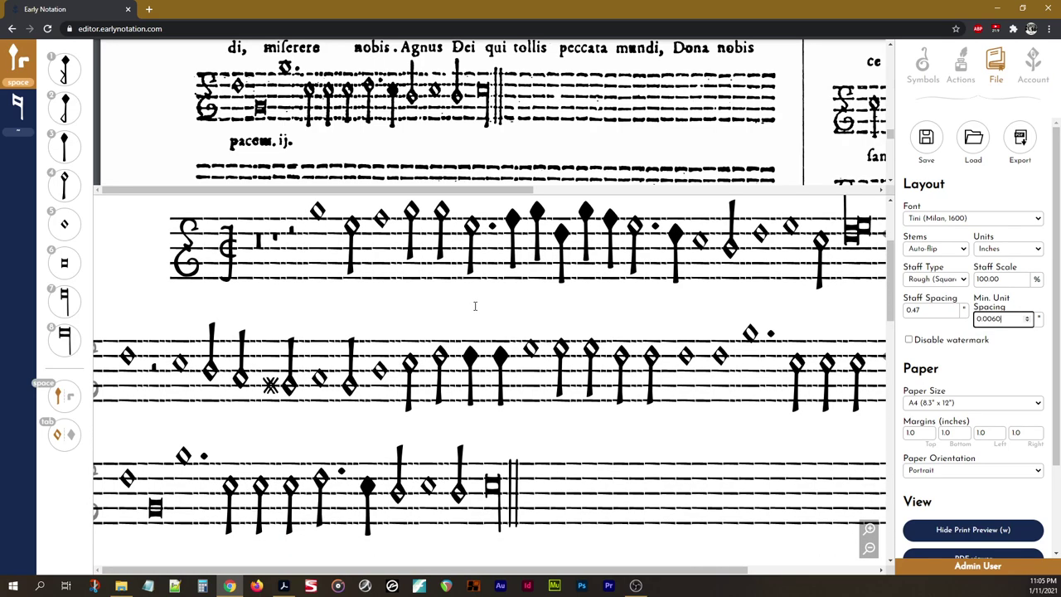
# Step: Compare the transcribed staves with the original print and review the whole page with and without the print preview
pyautogui.scroll(1, 505, 346)
pyautogui.scroll(-1, 505, 347)
pyautogui.moveTo(552, 118)
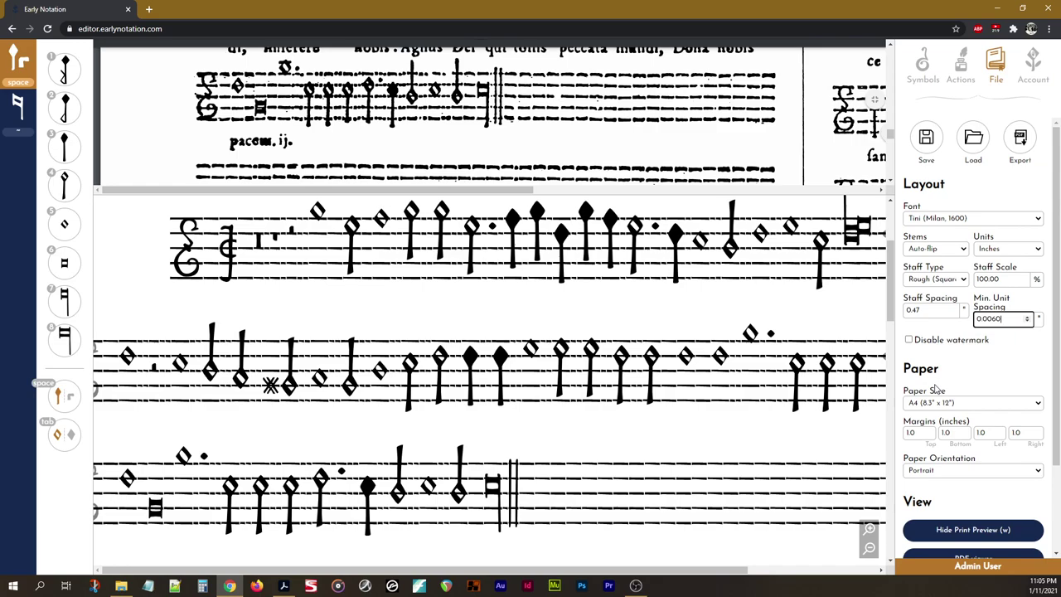
pyautogui.click(991, 373)
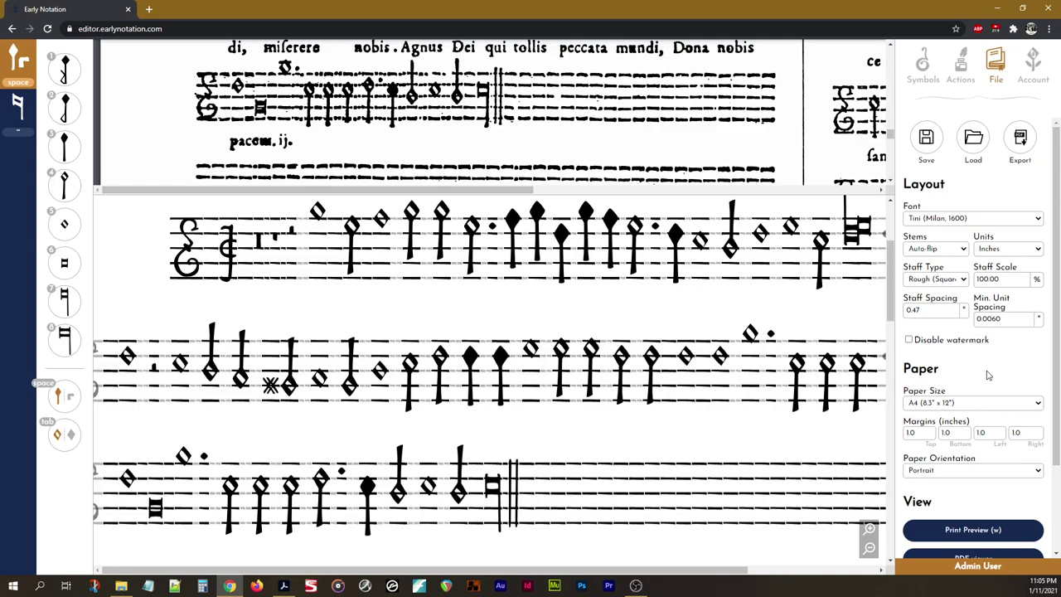
pyautogui.scroll(-1, 520, 385)
pyautogui.scroll(-3, 521, 385)
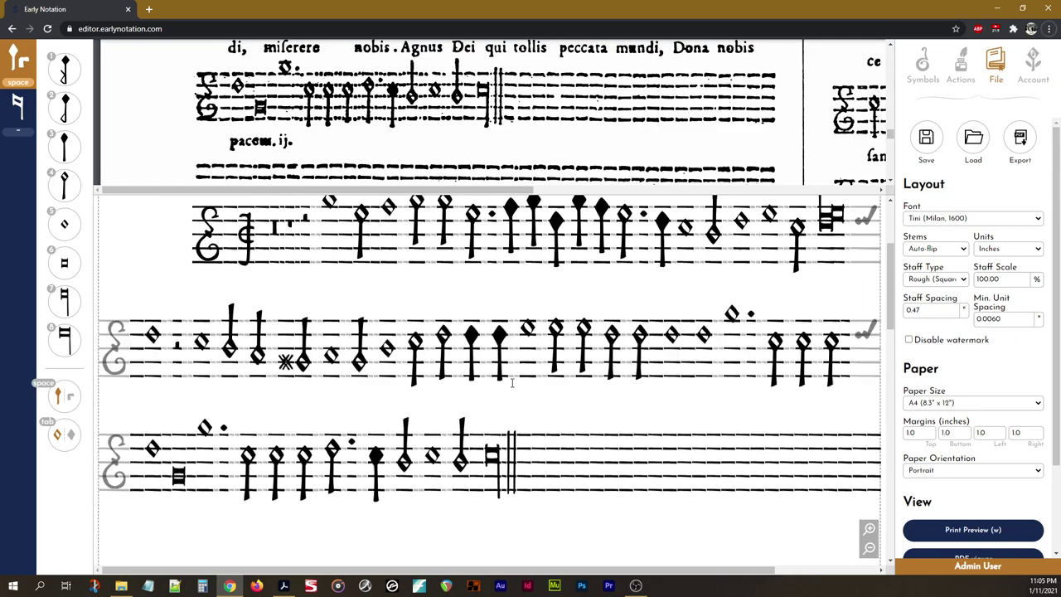
pyautogui.scroll(-3, 552, 380)
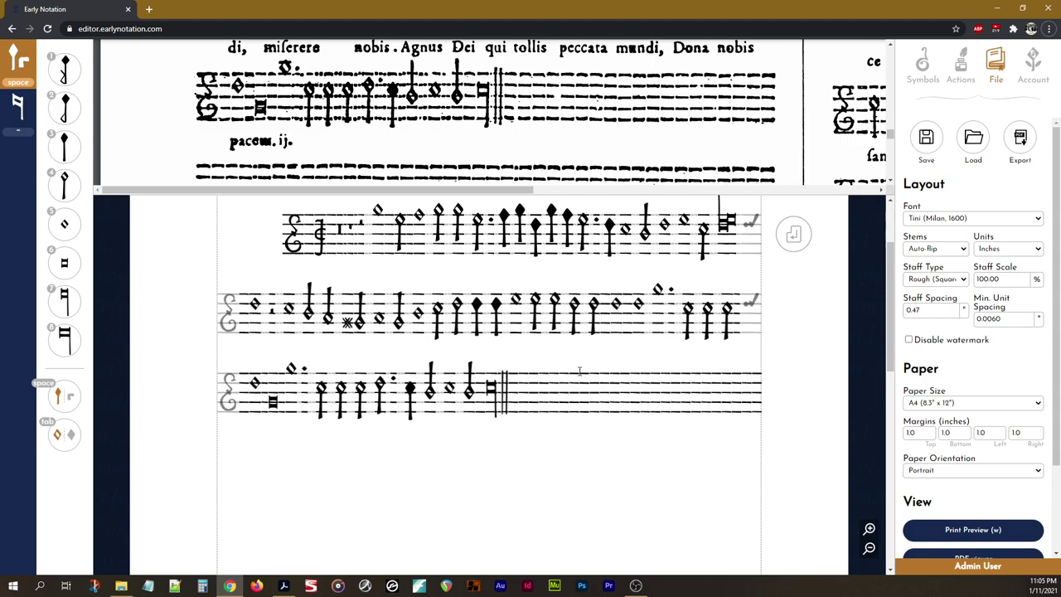
pyautogui.scroll(-1, 588, 392)
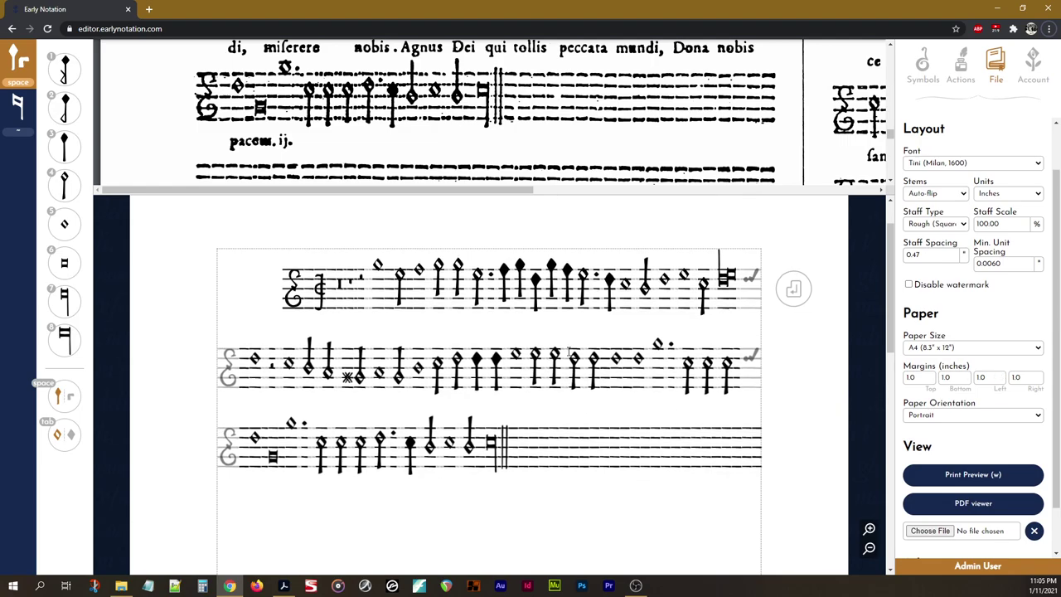
pyautogui.scroll(1, 580, 351)
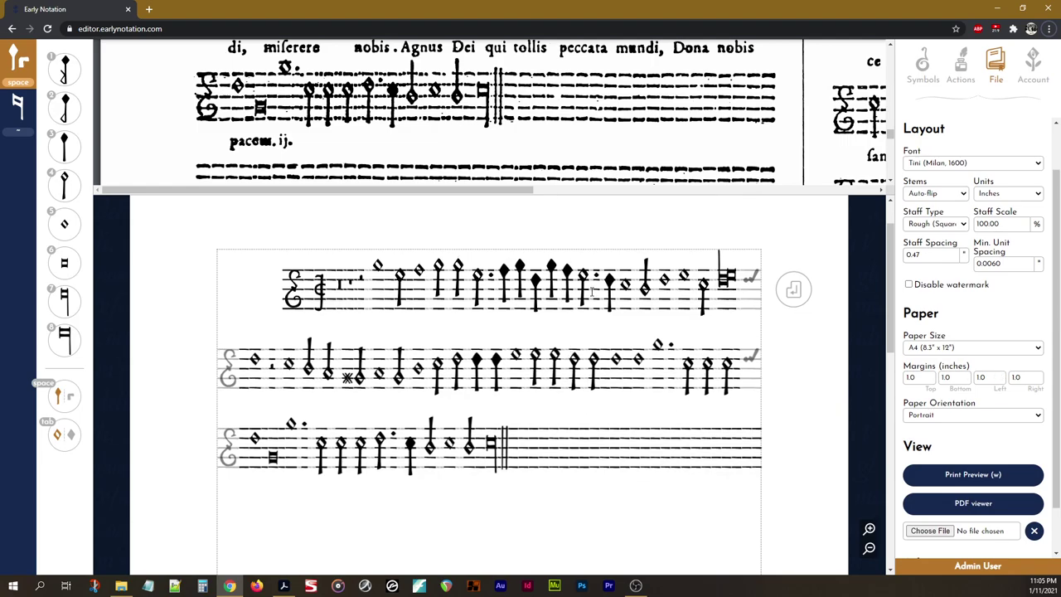
pyautogui.press('w')
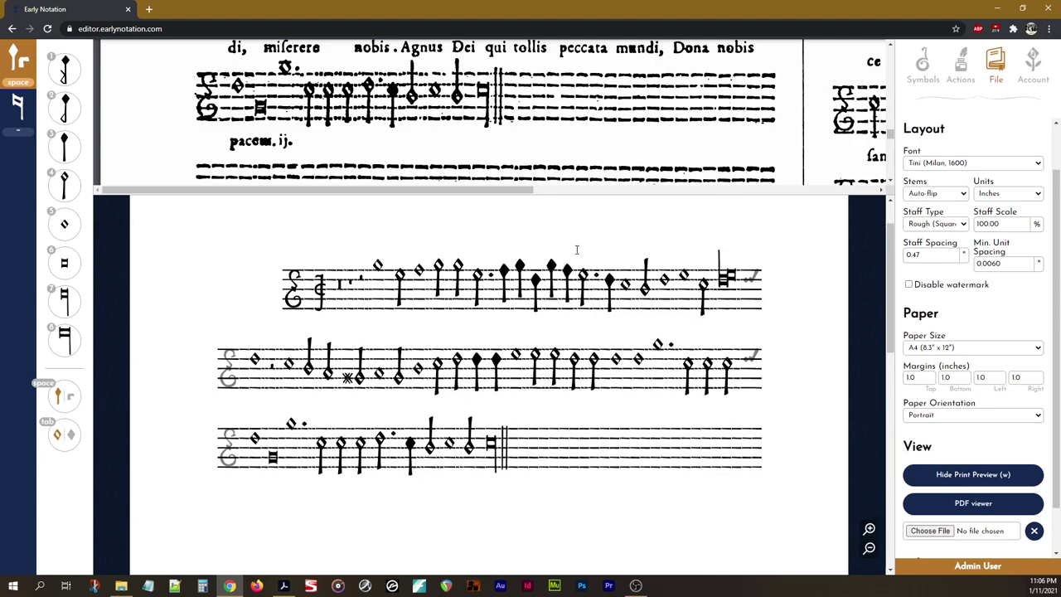
pyautogui.press('w')
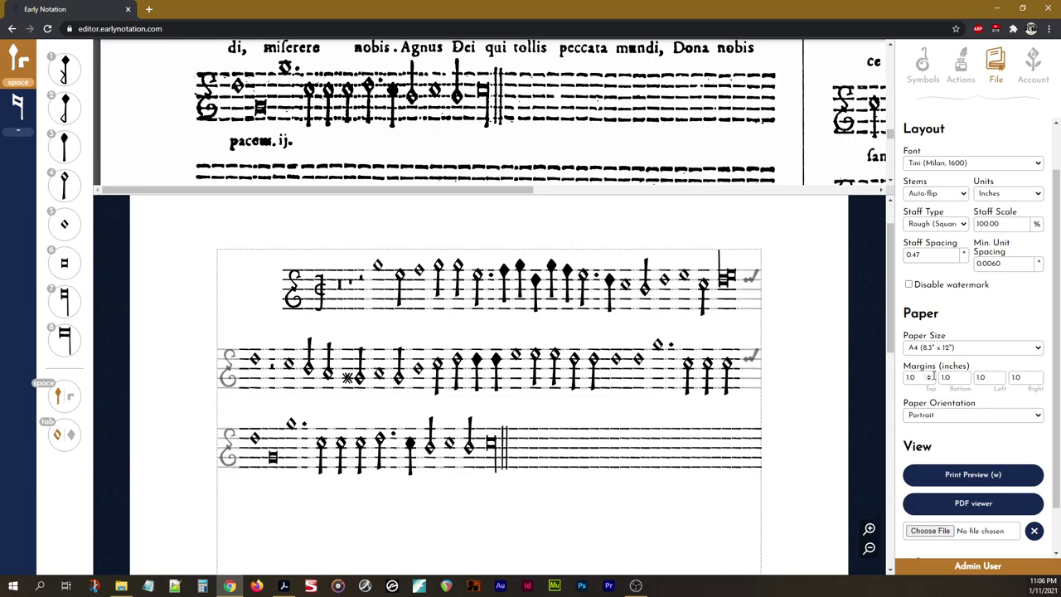
# Step: Set the left and right page margins to 1.1 inches and check the page in the print preview
pyautogui.click(998, 374)
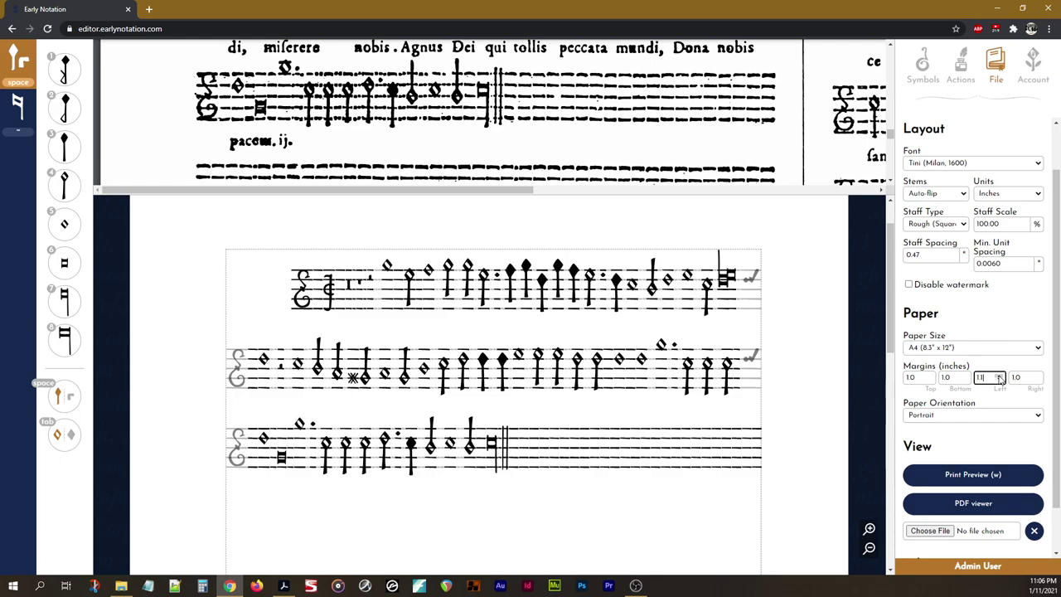
pyautogui.click(1037, 374)
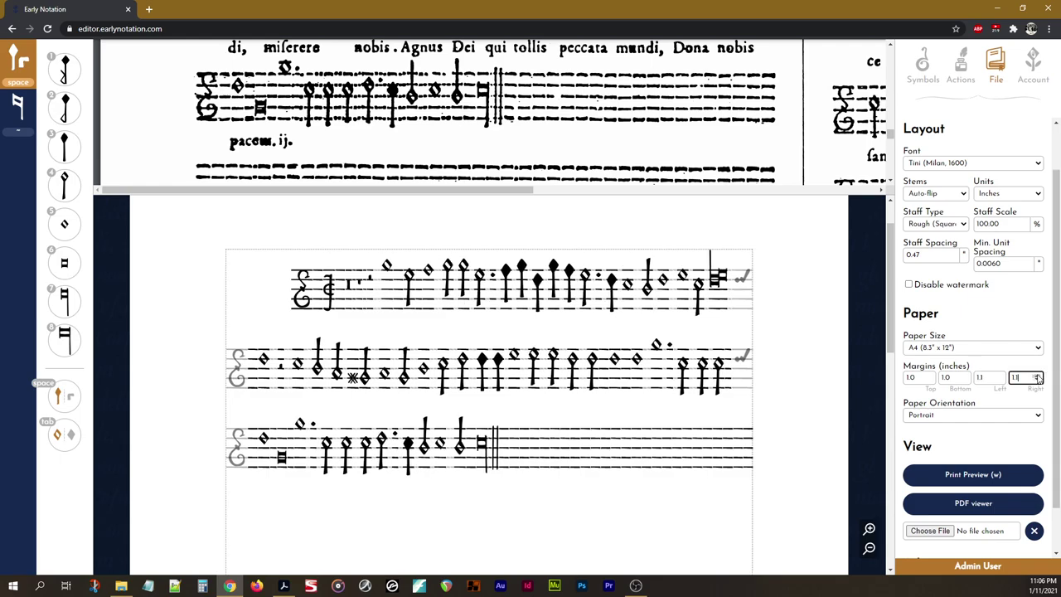
pyautogui.press('w')
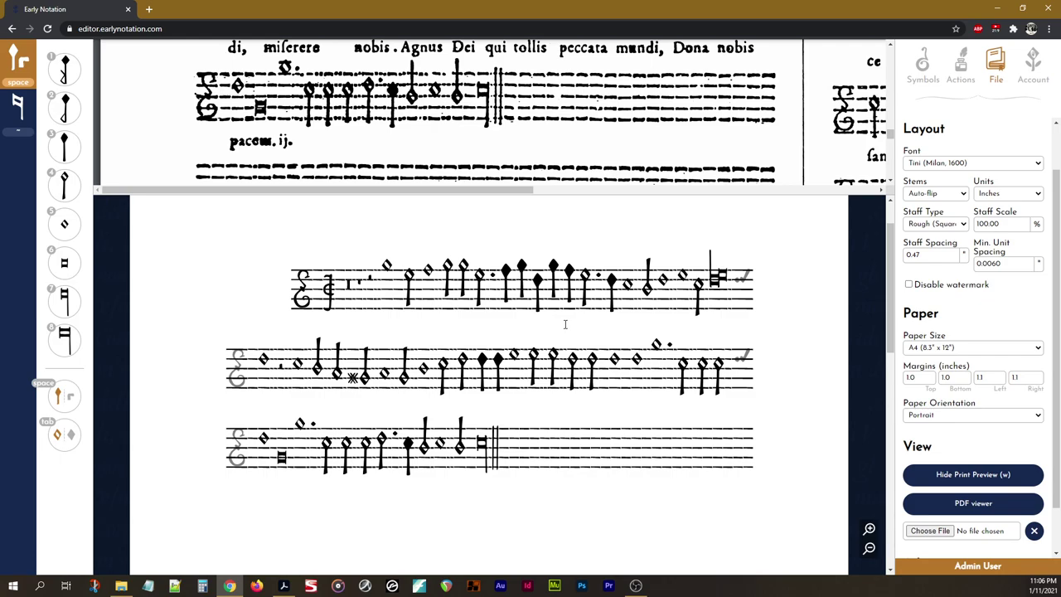
pyautogui.press('w')
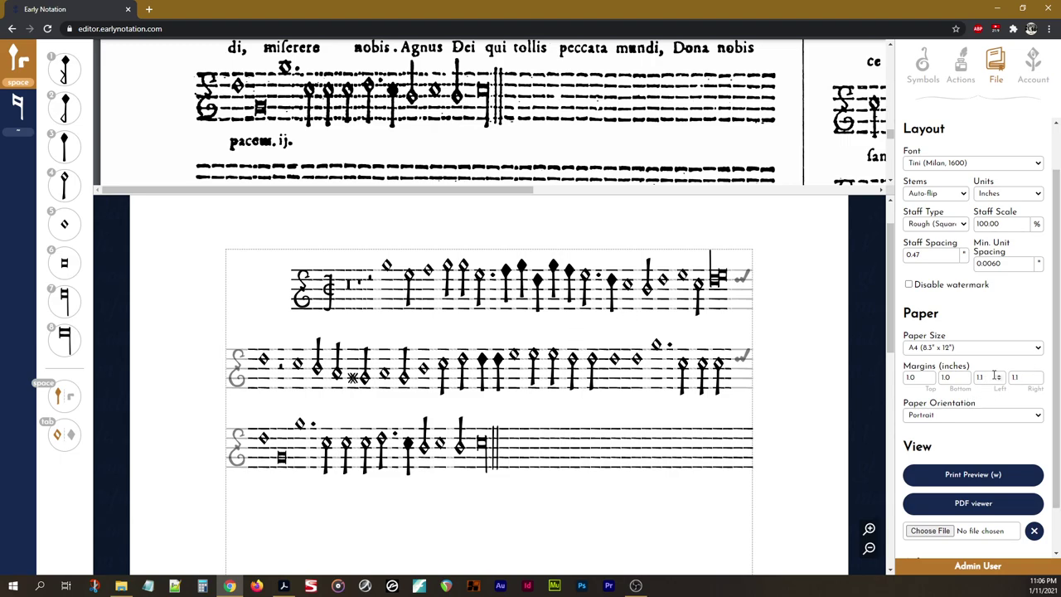
# Step: Try a staff scale of 105% and return it to 100%
pyautogui.click(1022, 224)
pyautogui.click(1023, 224)
pyautogui.click(1024, 227)
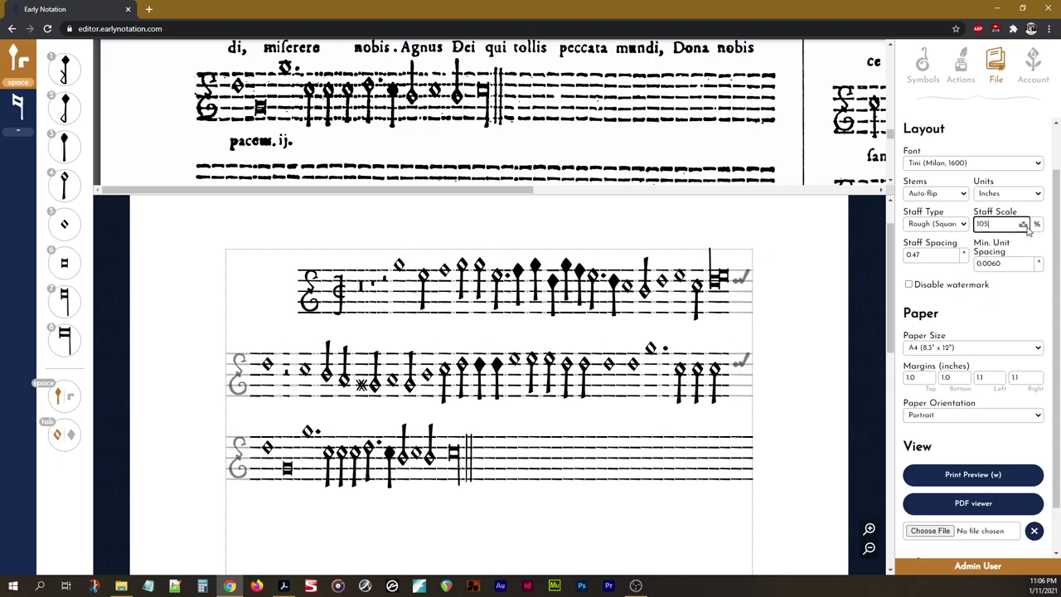
pyautogui.click(1024, 227)
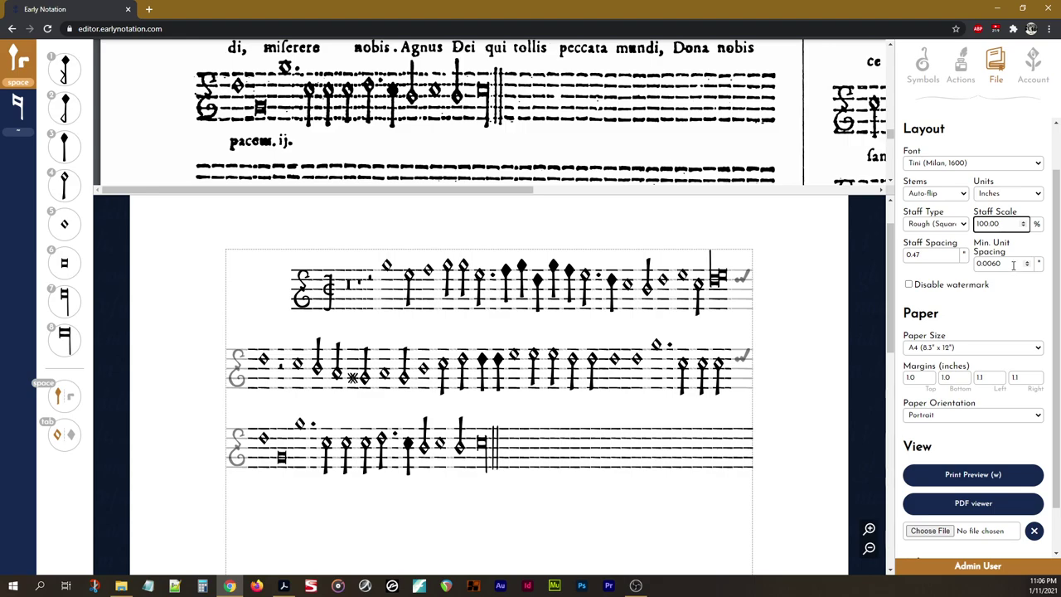
pyautogui.click(993, 315)
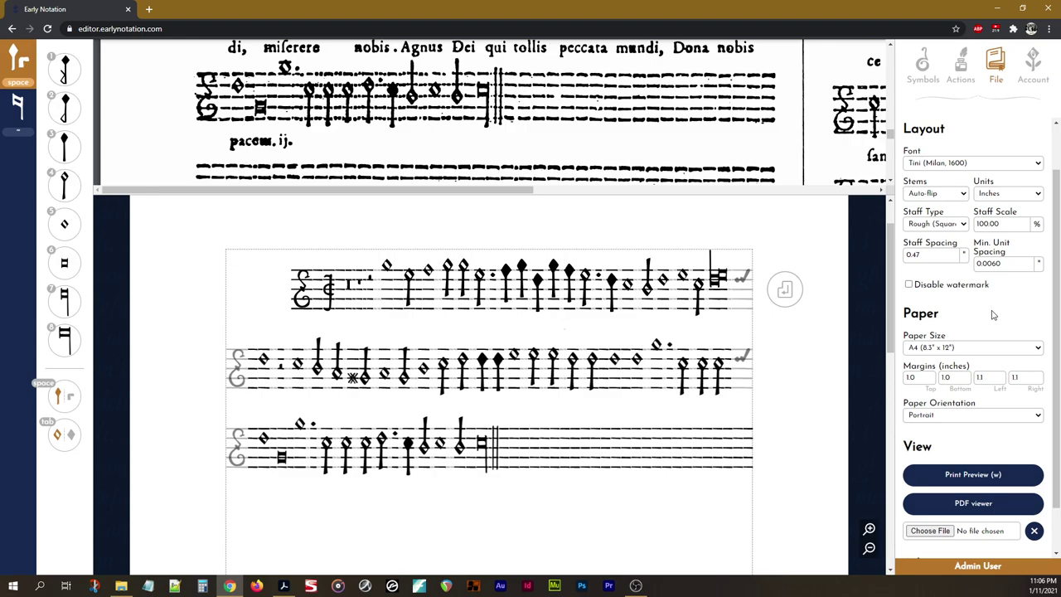
# Step: Try the Letter, Legal and A2 paper sizes, and set the paper size to Letter (8.5" x 11")
pyautogui.scroll(1, 991, 314)
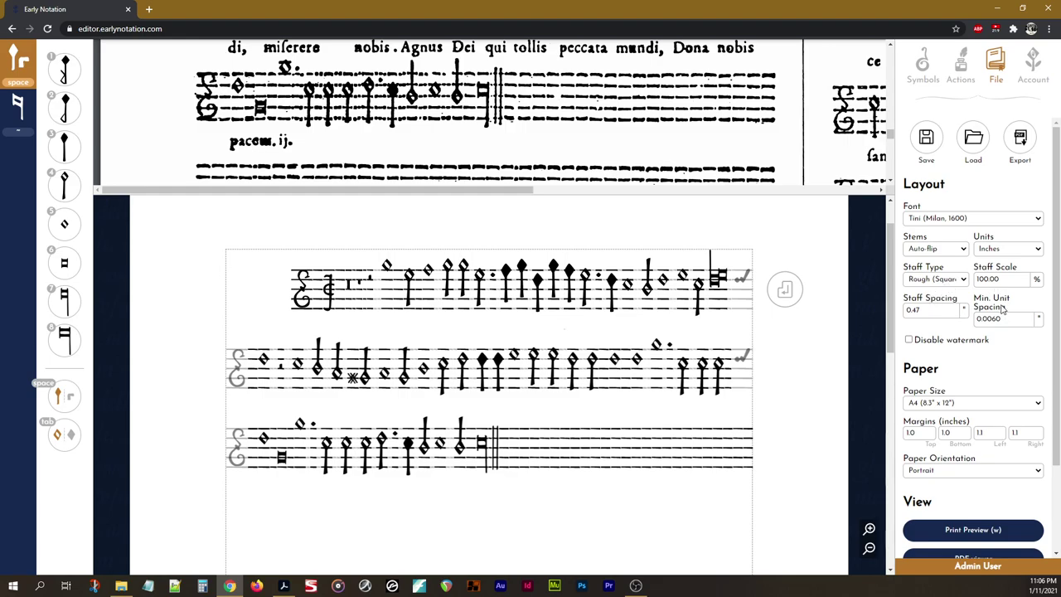
pyautogui.scroll(-1, 996, 347)
pyautogui.click(997, 347)
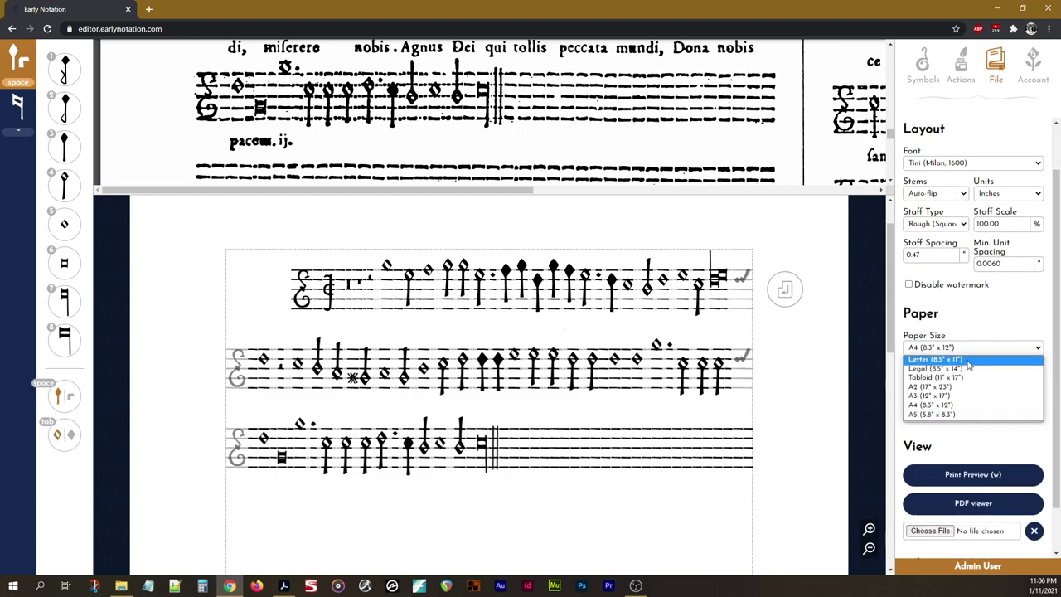
pyautogui.click(968, 364)
pyautogui.click(970, 348)
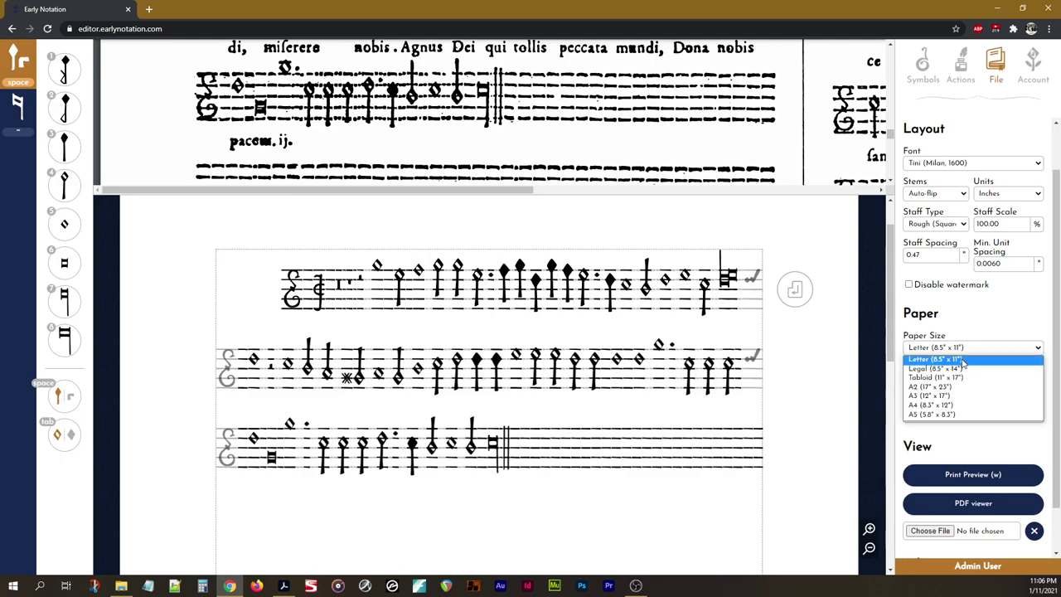
pyautogui.click(963, 366)
pyautogui.click(978, 349)
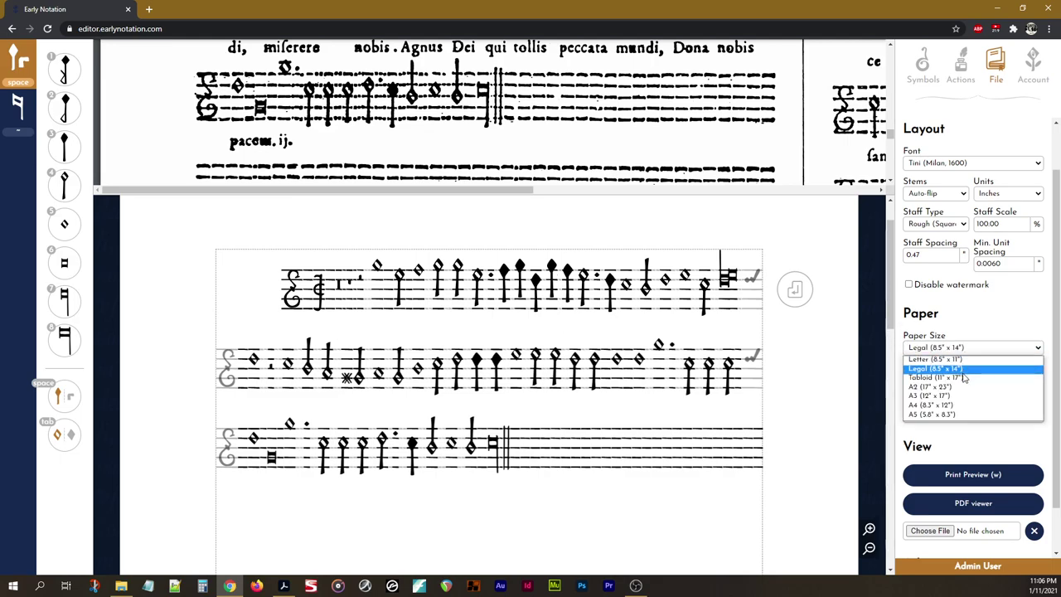
pyautogui.click(957, 387)
pyautogui.click(981, 351)
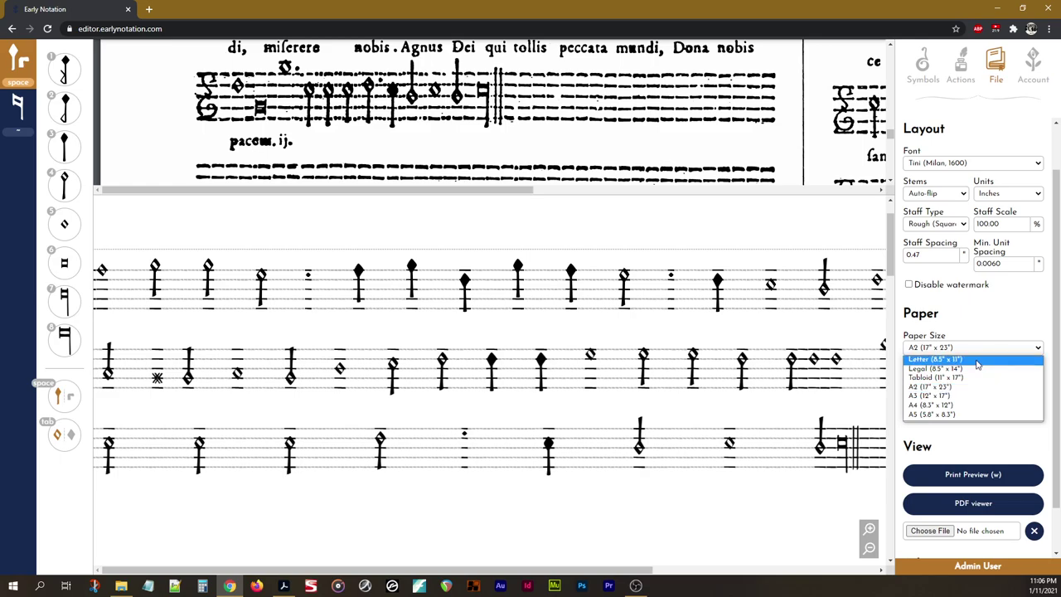
pyautogui.click(935, 359)
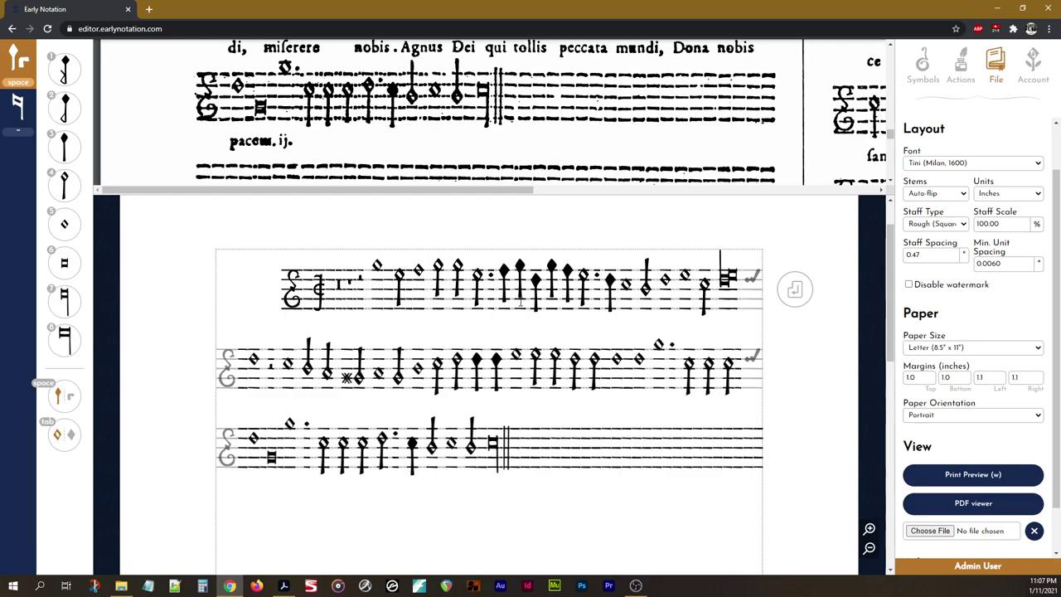
# Step: Widen the gap after the first black note in the first staff and check it in the print preview
pyautogui.press('4')
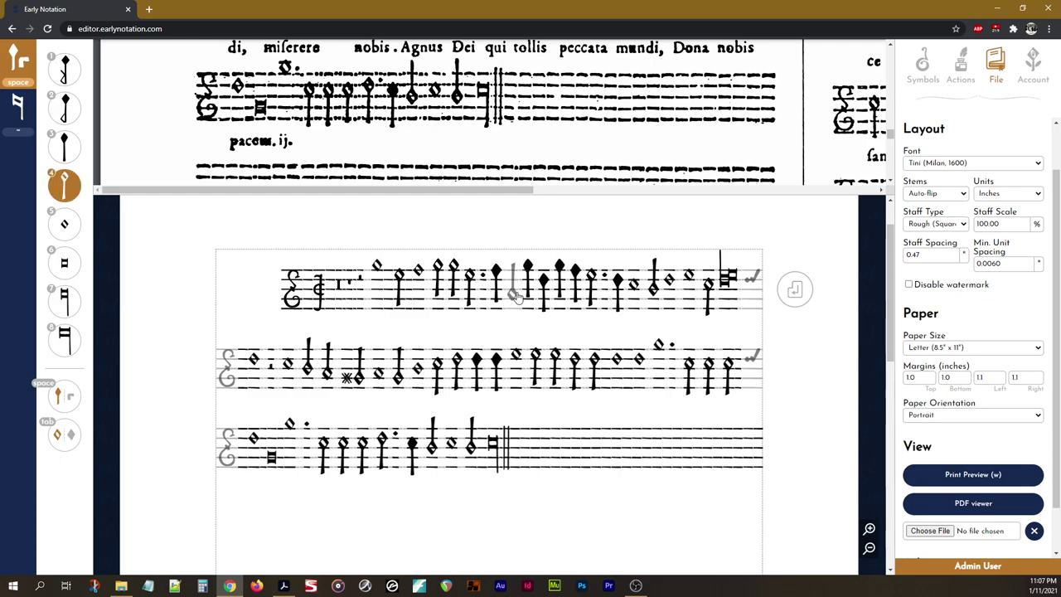
pyautogui.press('Escape')
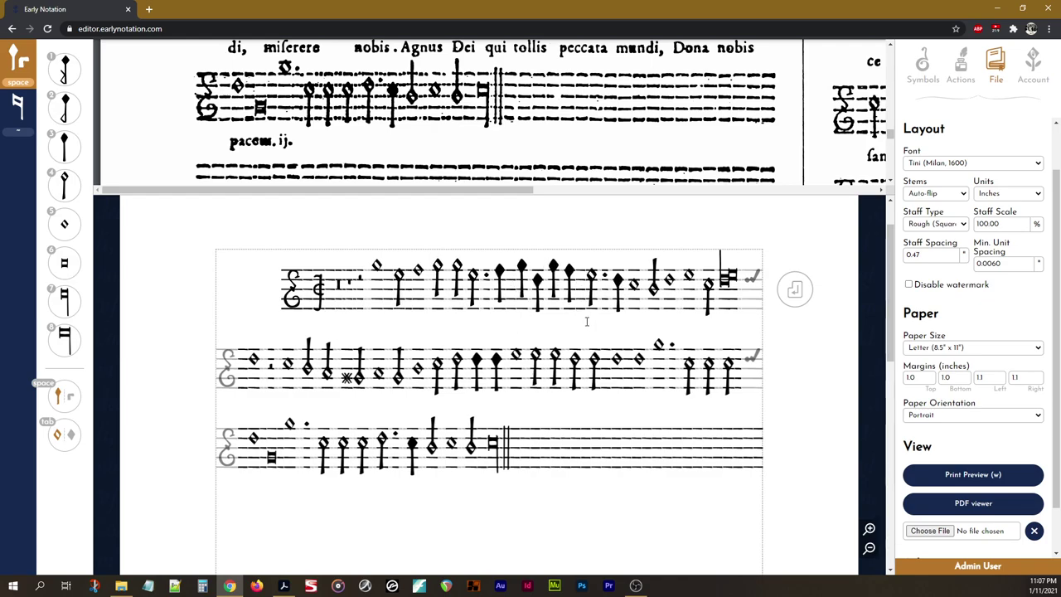
pyautogui.press('w')
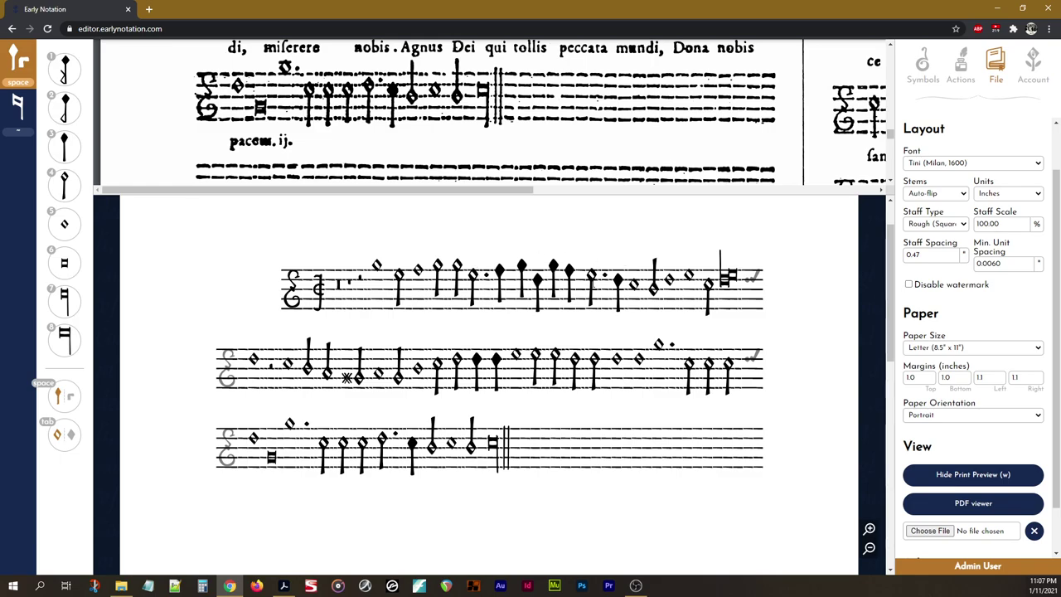
pyautogui.press('w')
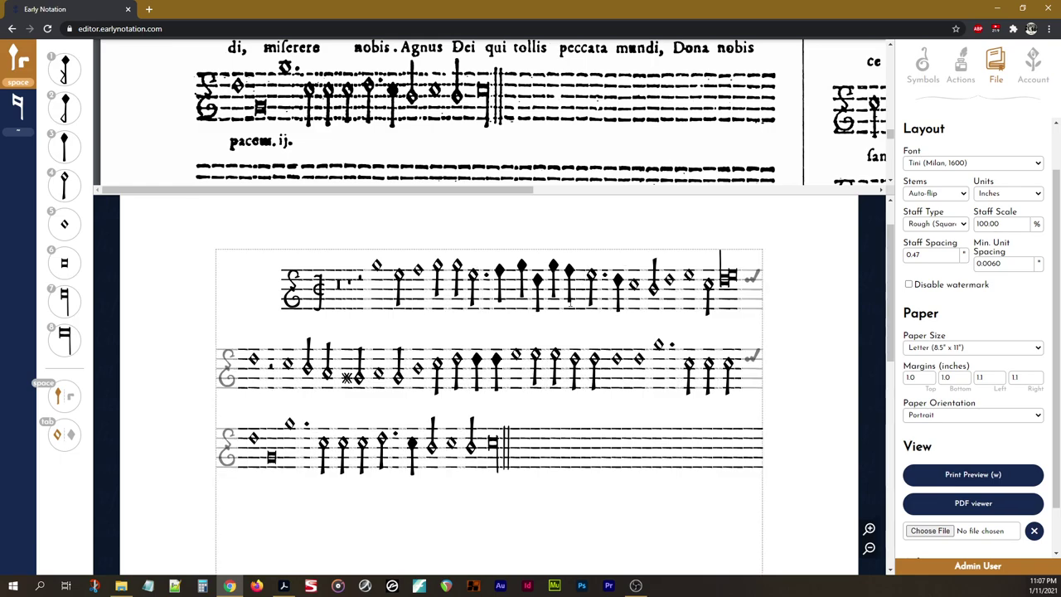
# Step: Remove the extra gap after the first black note in the first staff, entering that black note again
pyautogui.click(516, 284)
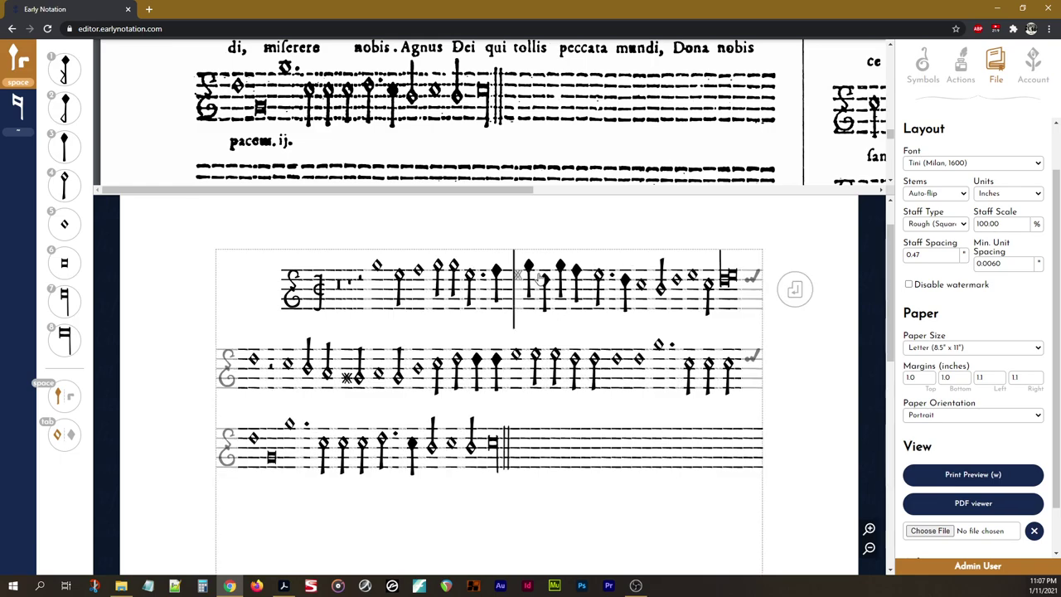
pyautogui.press('BackSpace')
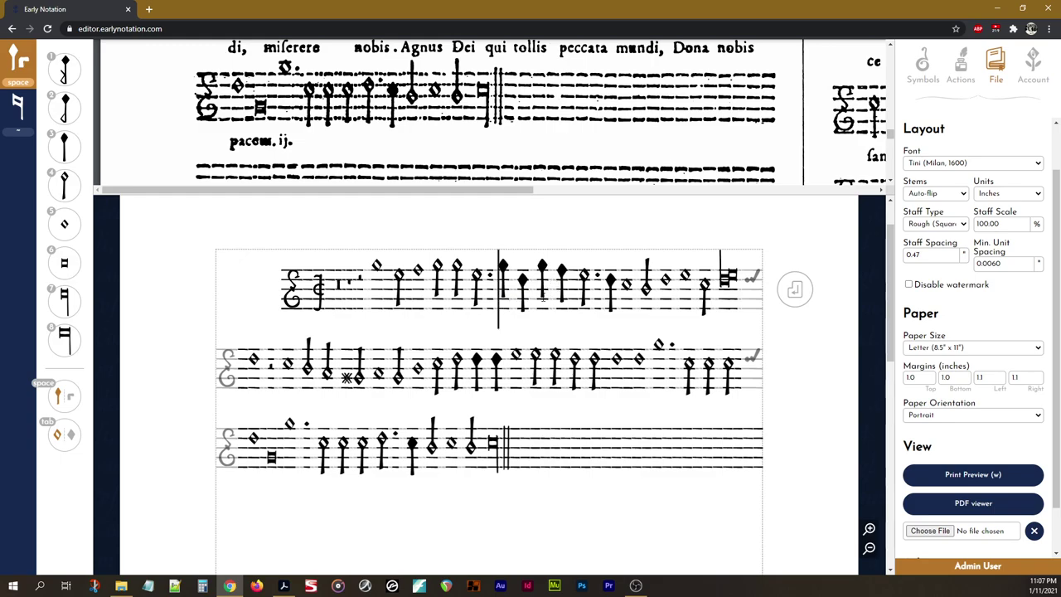
pyautogui.press('3')
pyautogui.press('Delete')
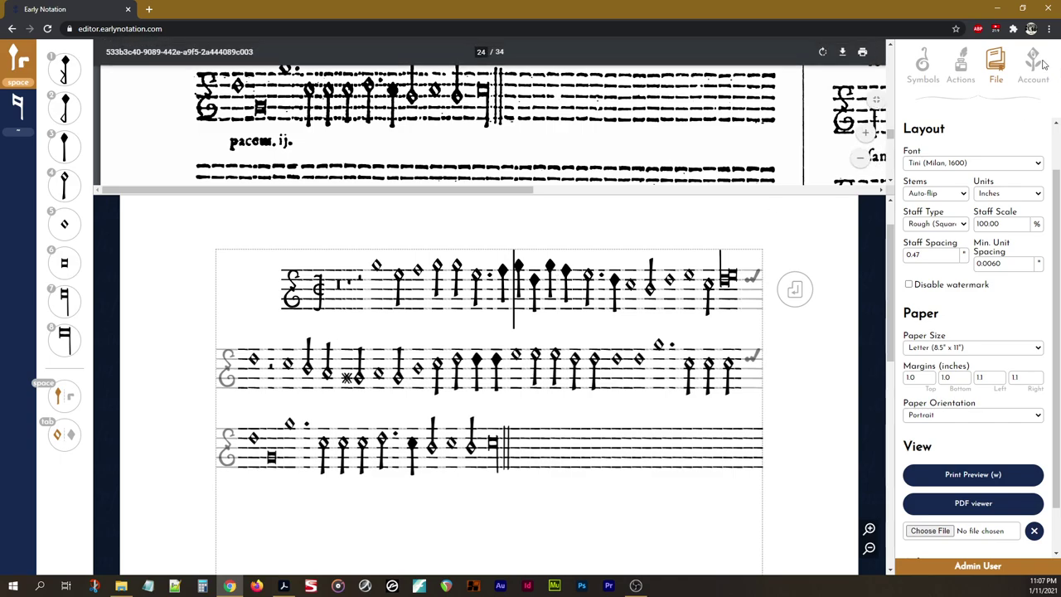
# Step: Show the undo and redo actions, and compare the staves in the print preview with the original print
pyautogui.click(961, 76)
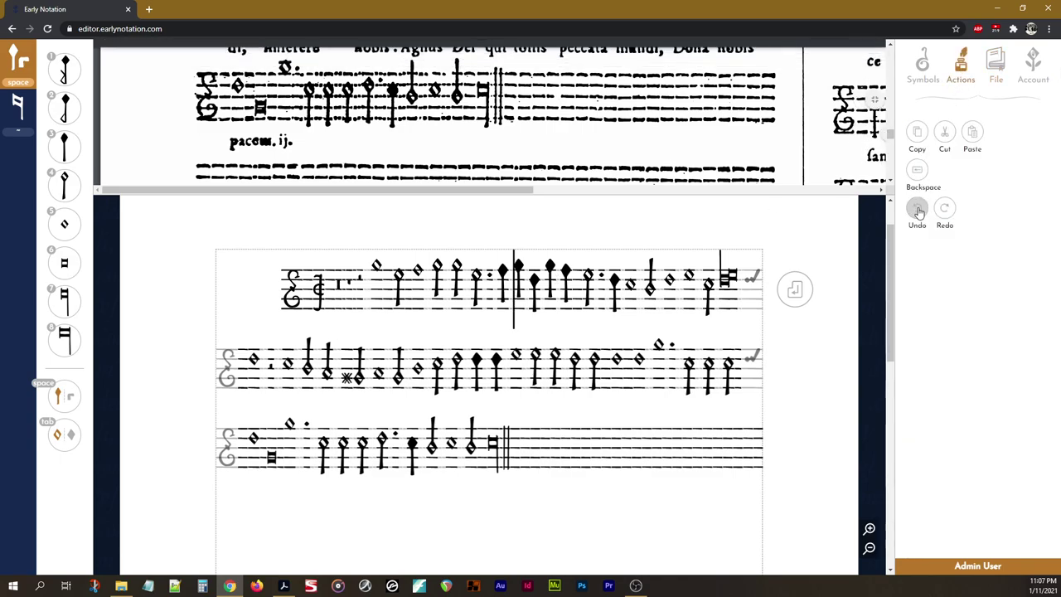
pyautogui.click(684, 317)
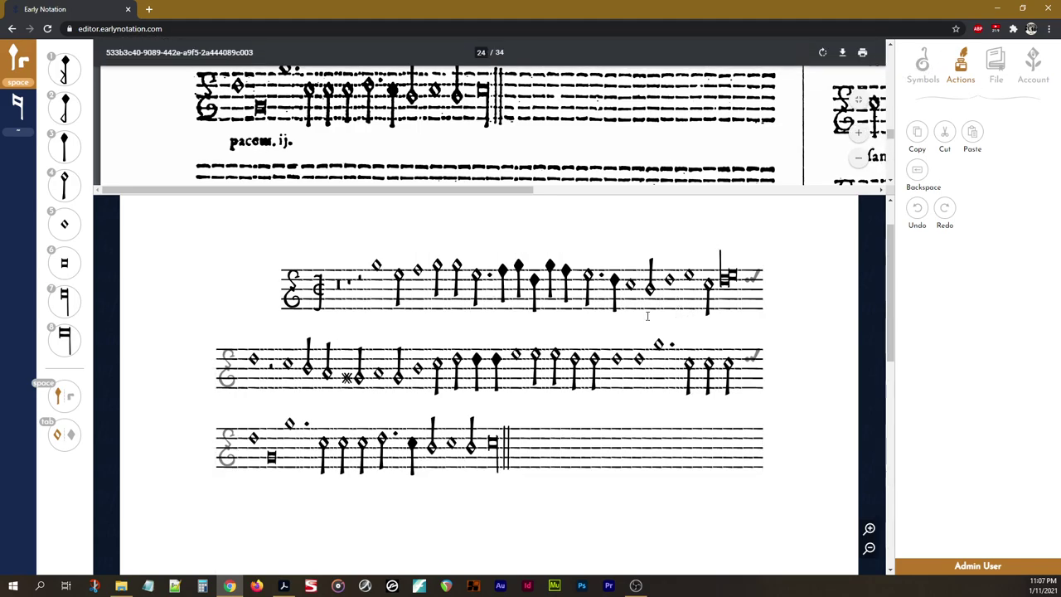
pyautogui.scroll(3, 539, 125)
pyautogui.scroll(-2, 421, 91)
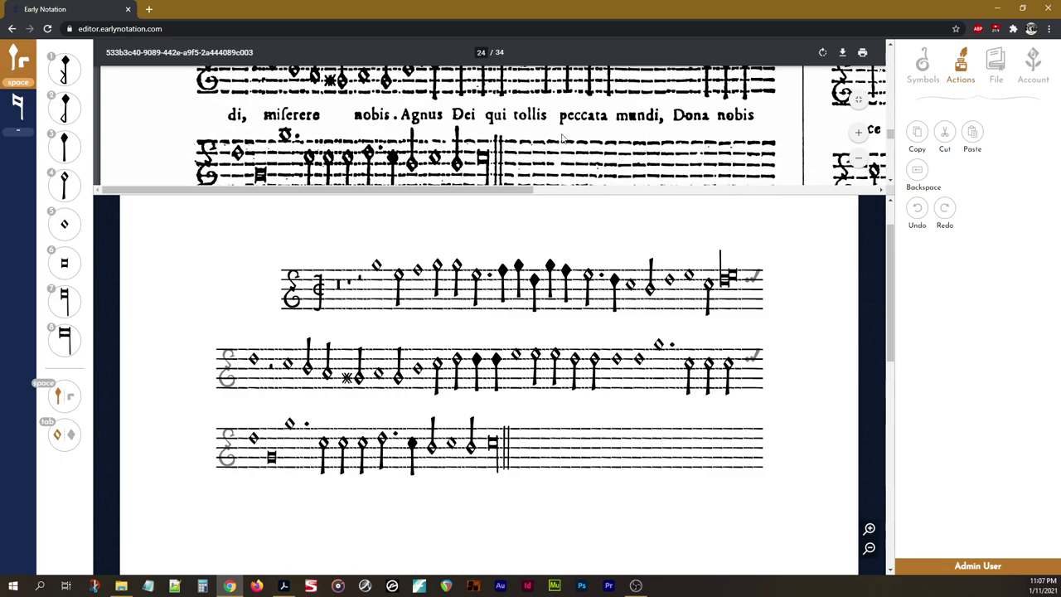
# Step: Set the staff spacing to 0.67 inches and switch the layout units to centimetres
pyautogui.click(991, 71)
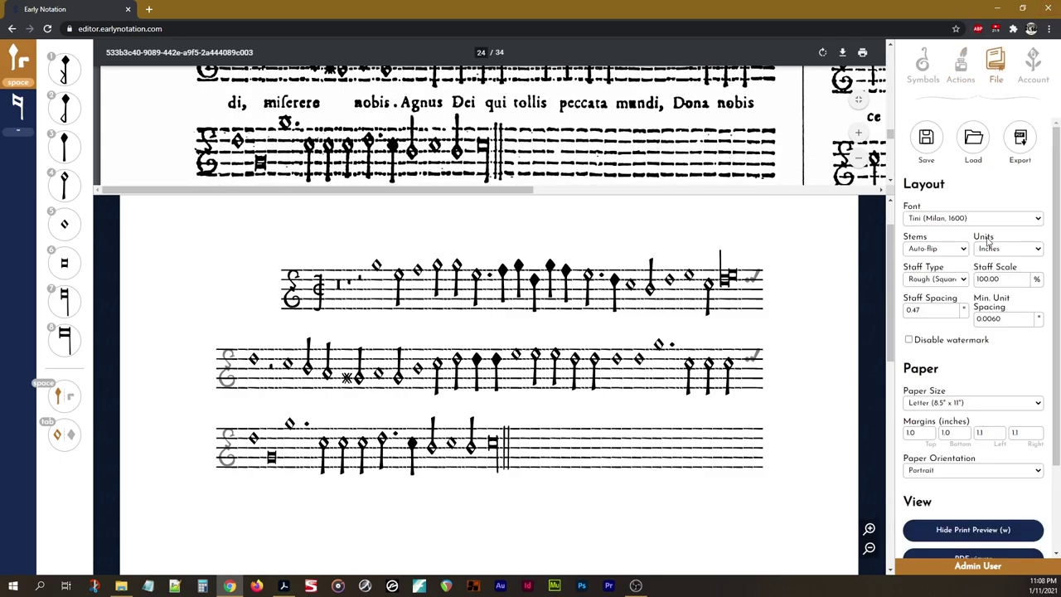
pyautogui.click(954, 307)
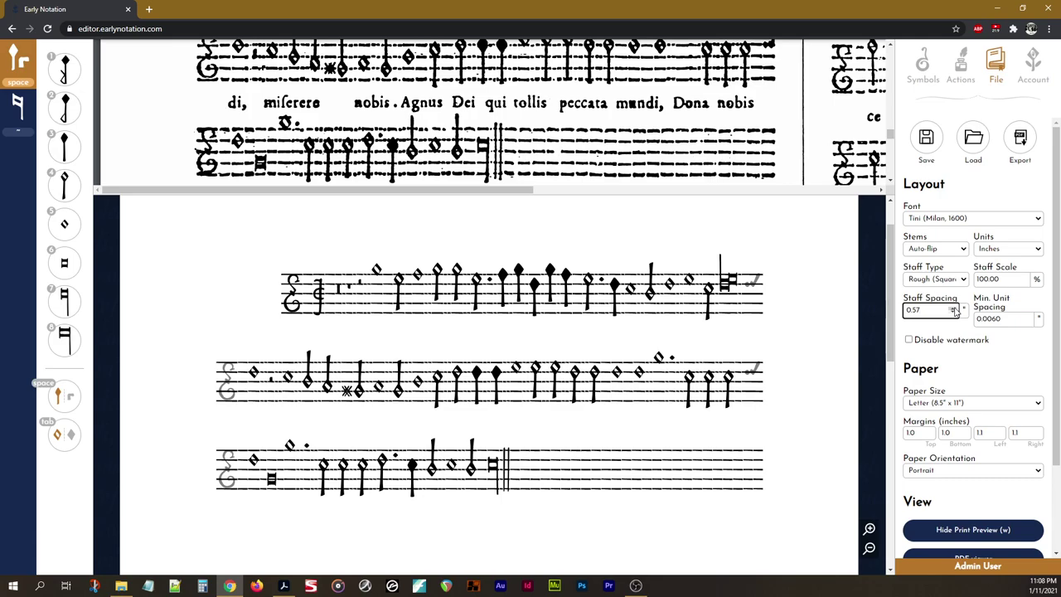
pyautogui.click(954, 307)
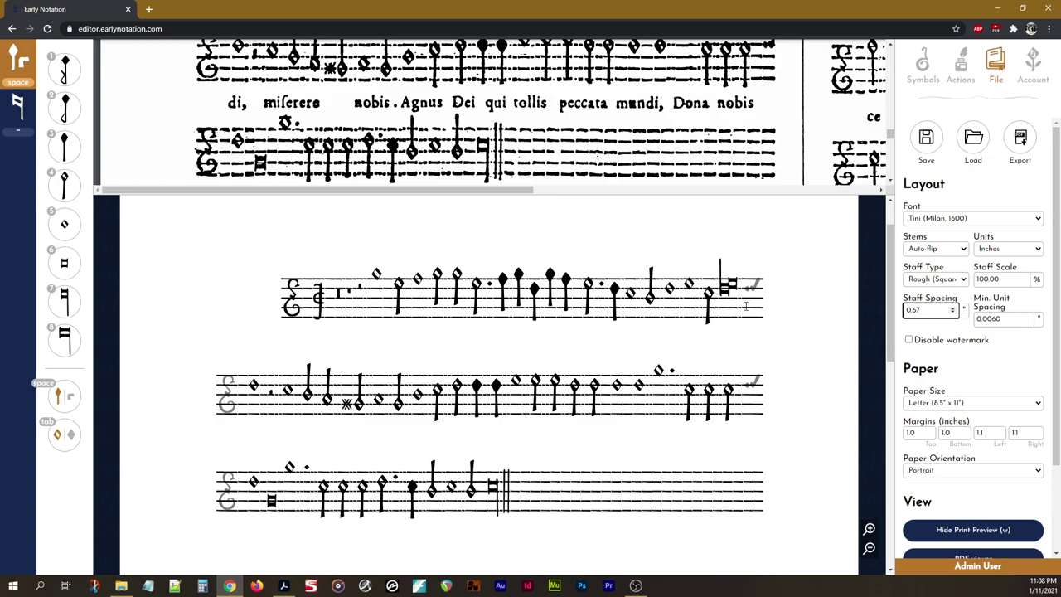
pyautogui.click(1027, 253)
pyautogui.click(1007, 270)
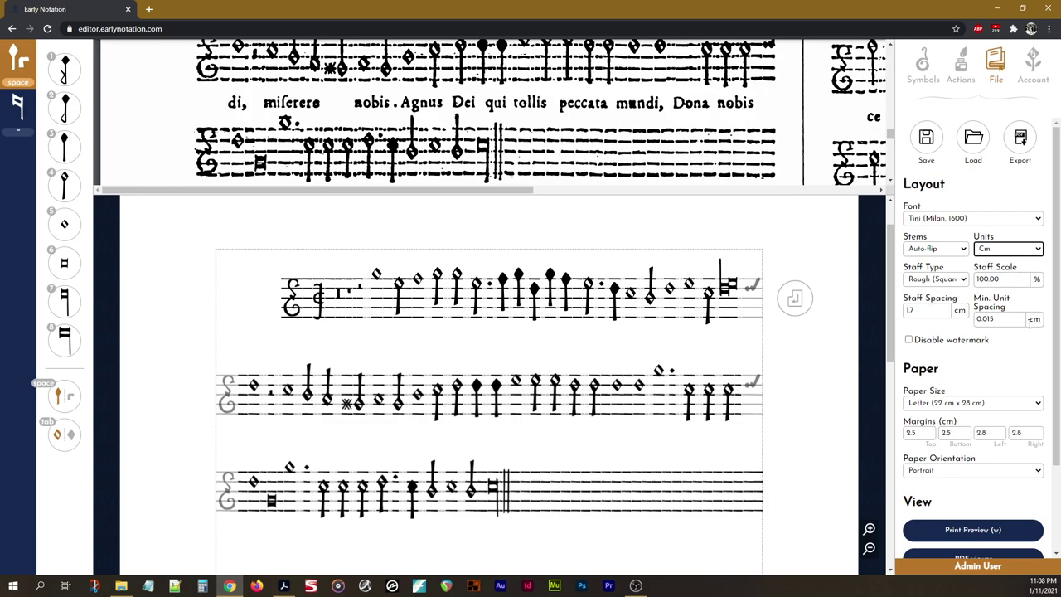
# Step: Switch the layout units to inches and show all three staves in the print preview
pyautogui.click(1007, 250)
pyautogui.click(1005, 267)
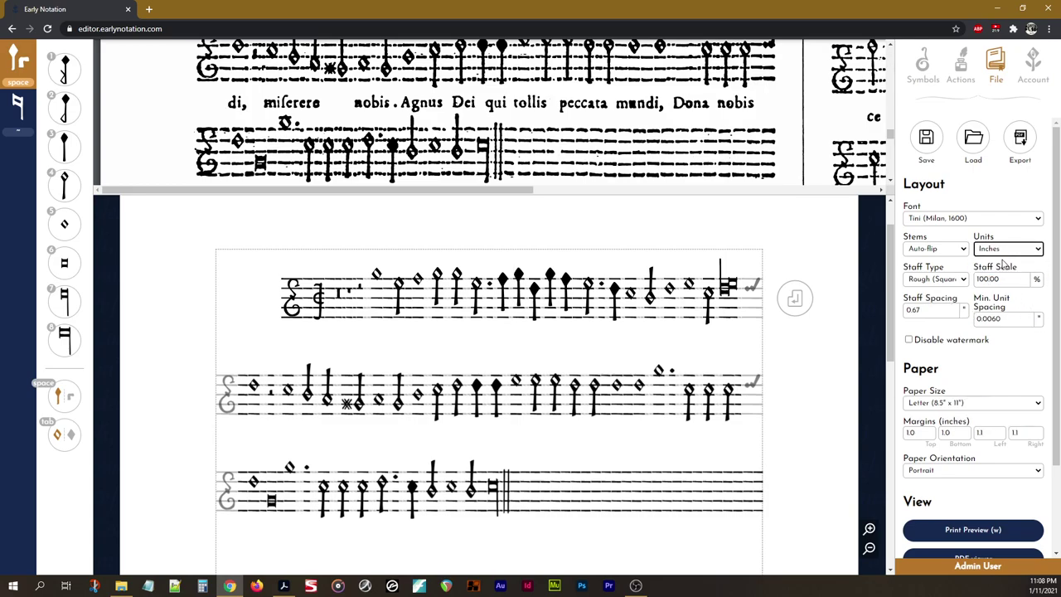
pyautogui.click(635, 328)
pyautogui.scroll(-3, 608, 371)
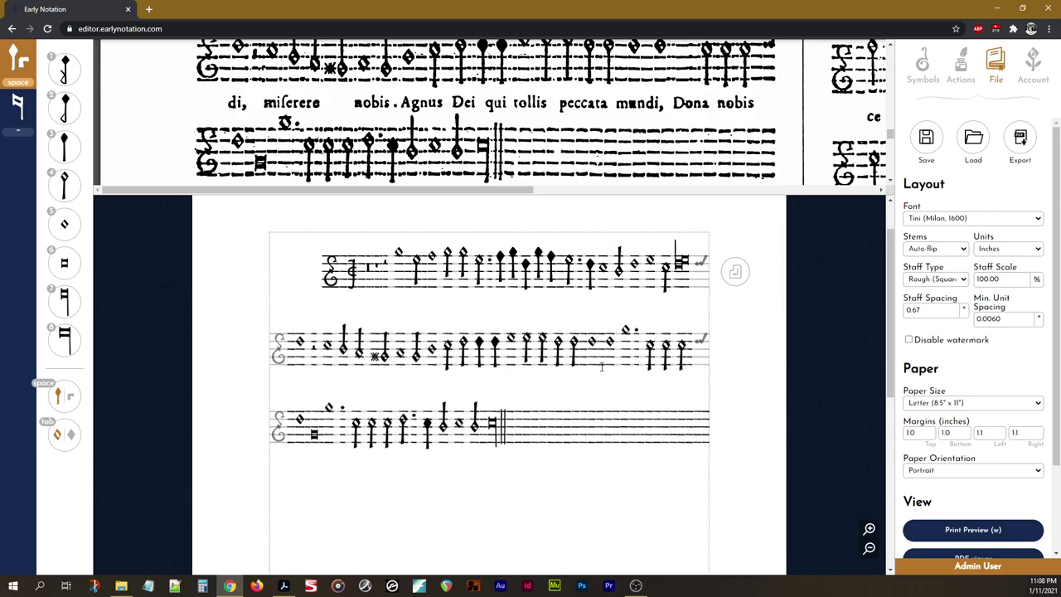
pyautogui.press('w')
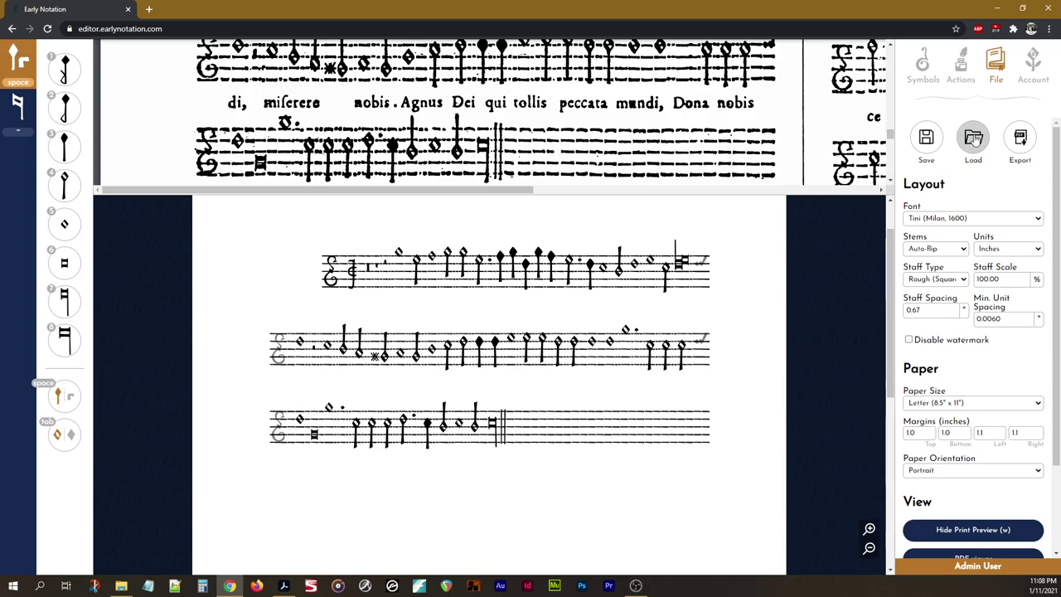
# Step: Export the score as music (16).pdf to the Downloads folder and open the exported PDF
pyautogui.click(1020, 139)
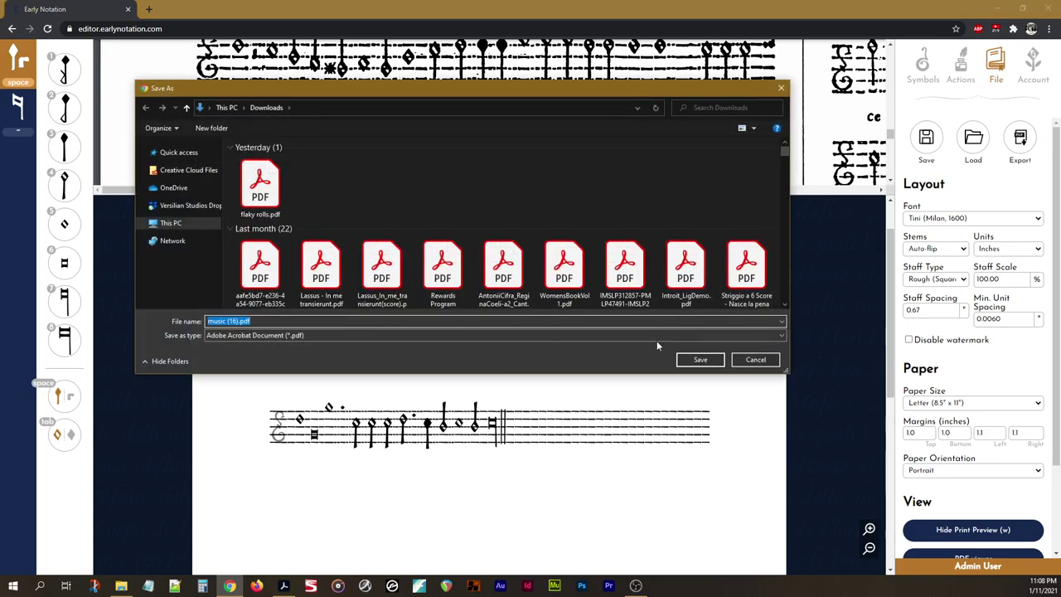
pyautogui.click(698, 359)
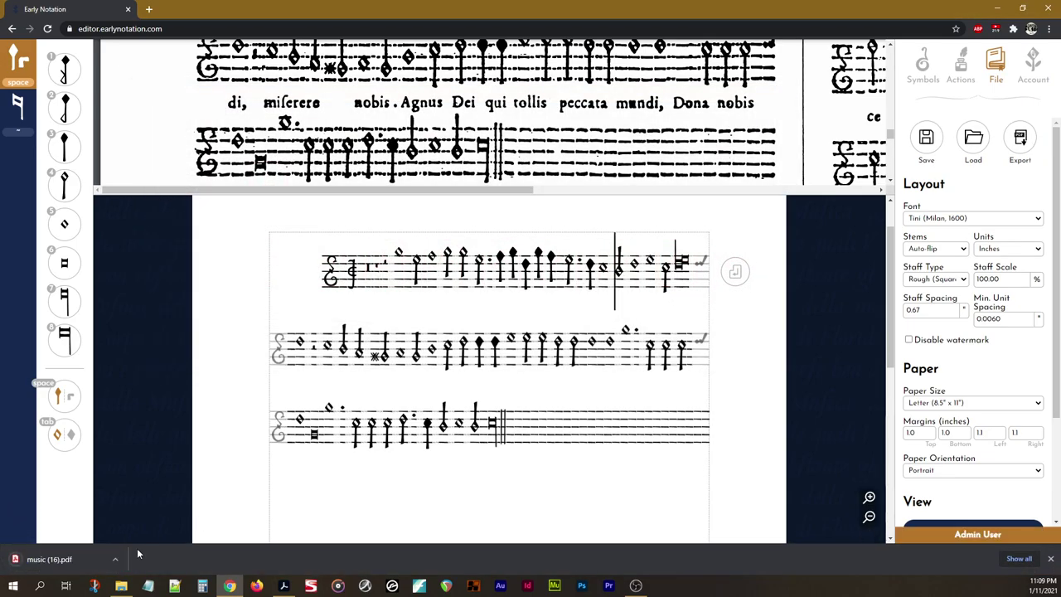
pyautogui.click(52, 559)
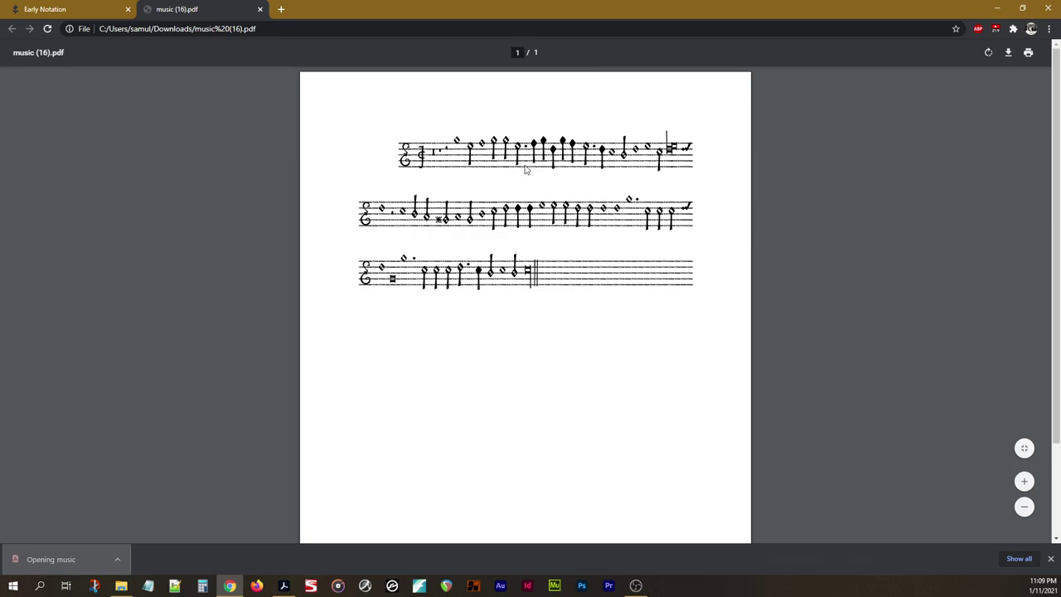
# Step: Examine the notes and staff lines of all three staves in the exported PDF up close and as a whole page, and close it
pyautogui.scroll(6, 579, 152)
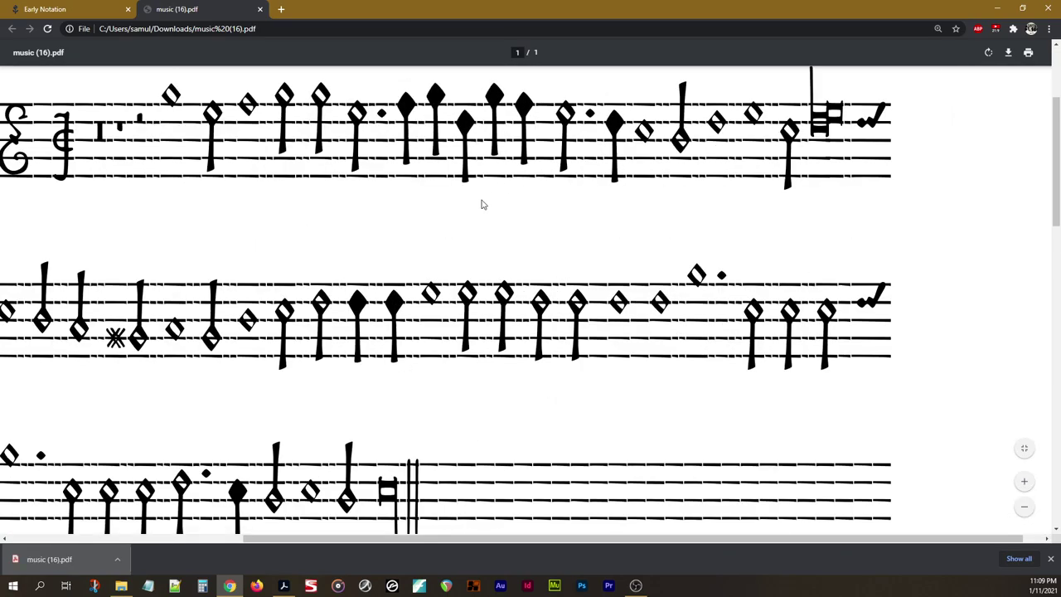
pyautogui.scroll(1, 429, 233)
pyautogui.scroll(3, 448, 327)
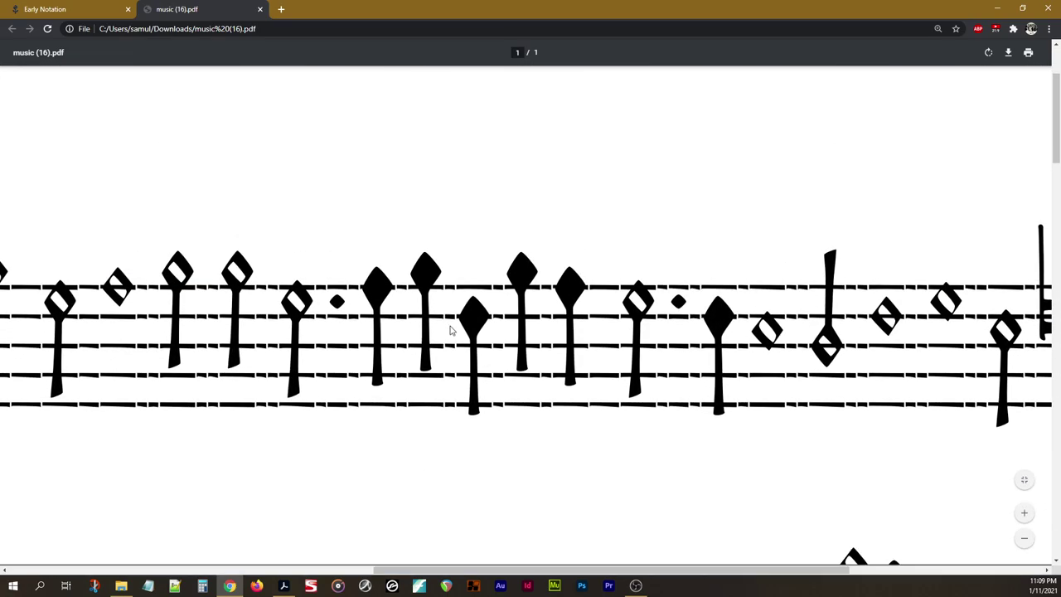
pyautogui.scroll(-3, 450, 332)
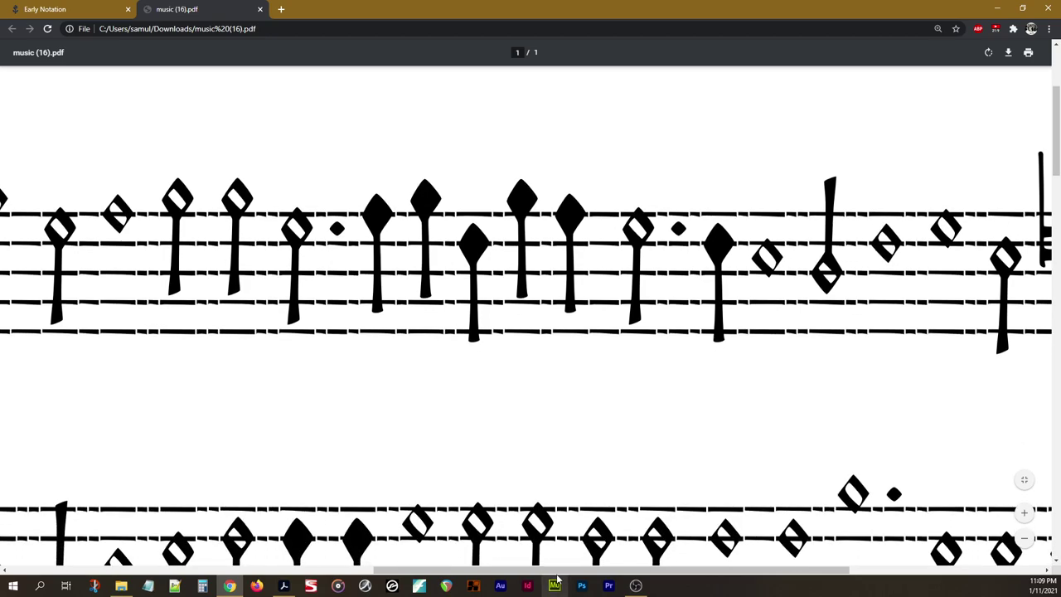
pyautogui.moveTo(544, 569); pyautogui.dragTo(308, 567)
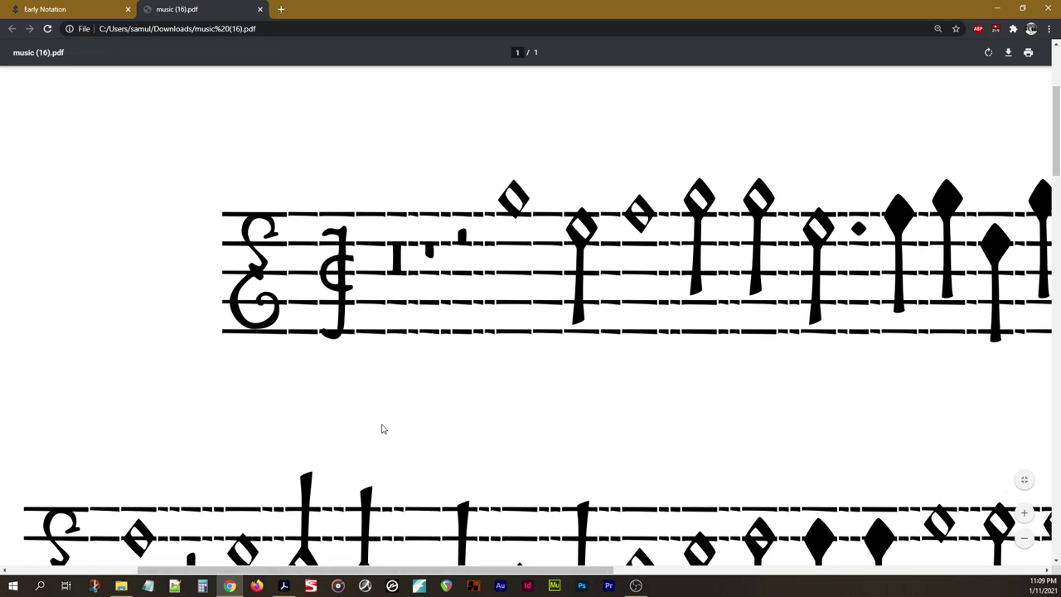
pyautogui.scroll(-3, 360, 400)
pyautogui.scroll(-3, 361, 400)
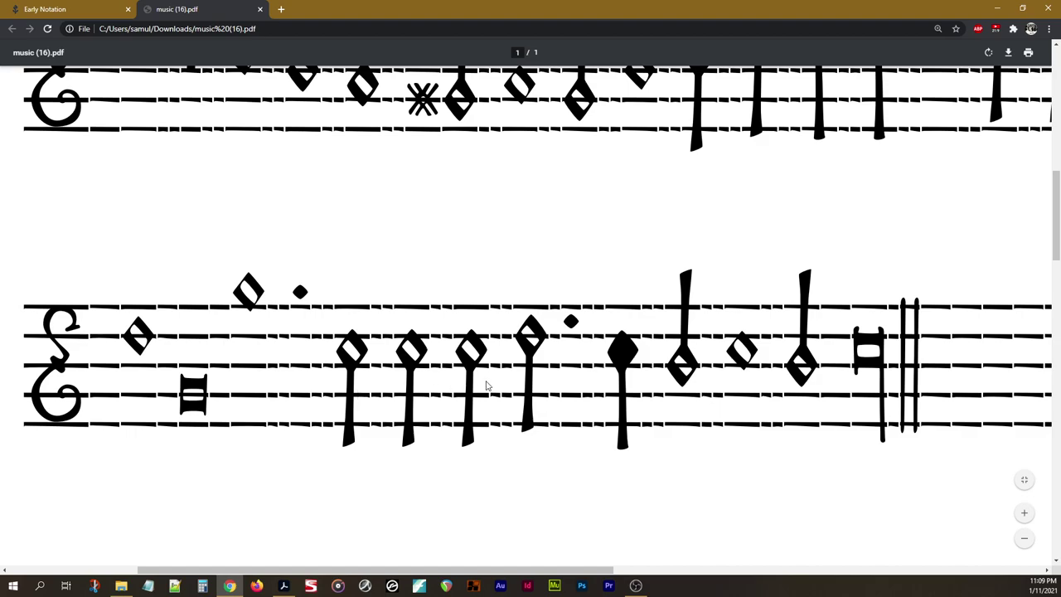
pyautogui.scroll(3, 489, 389)
pyautogui.scroll(-2, 513, 393)
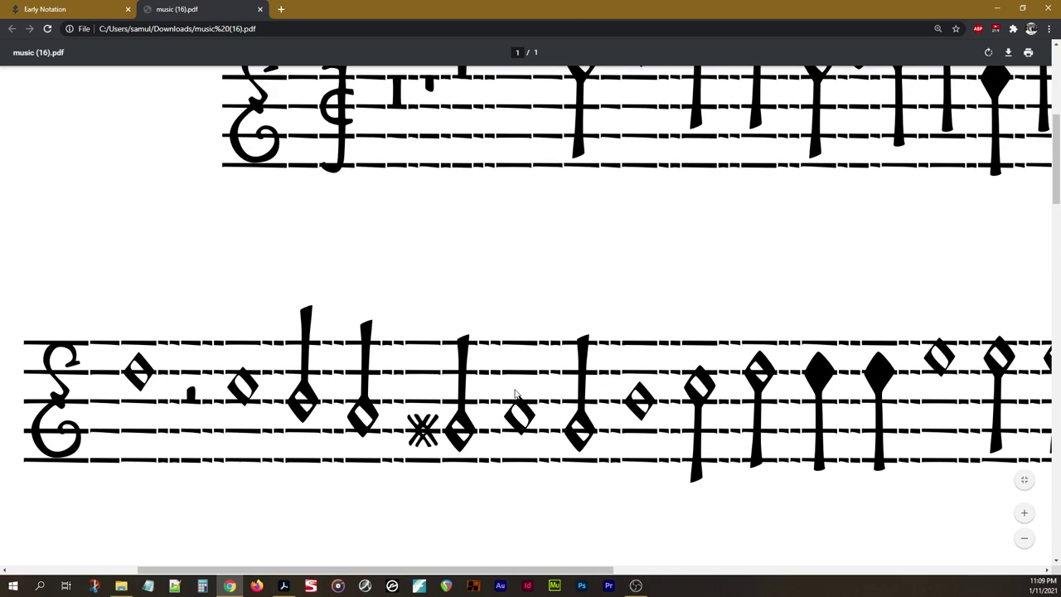
pyautogui.scroll(-2, 267, 348)
pyautogui.scroll(4, 514, 334)
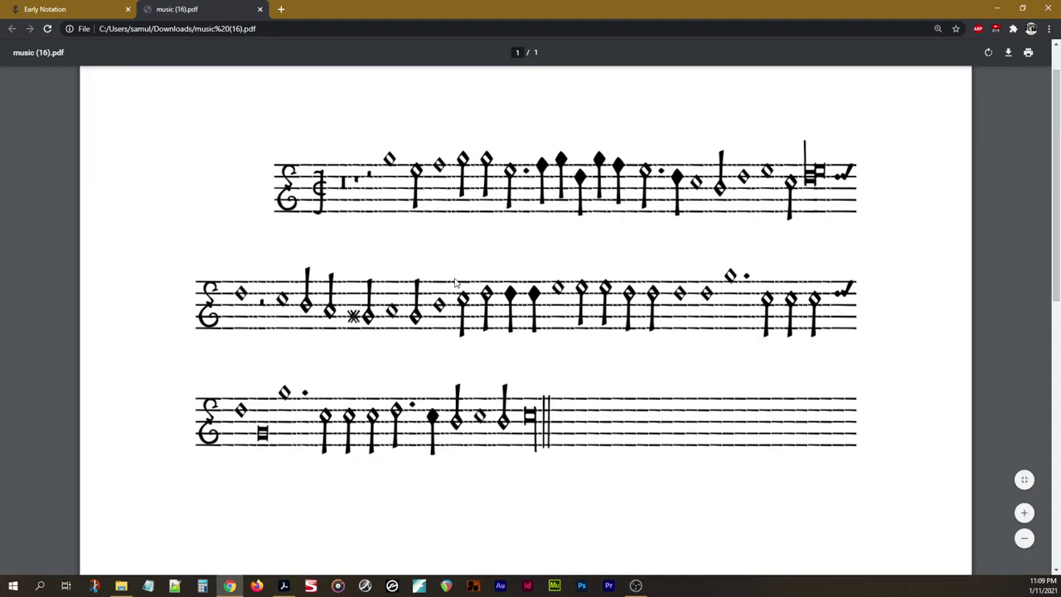
pyautogui.scroll(-4, 458, 306)
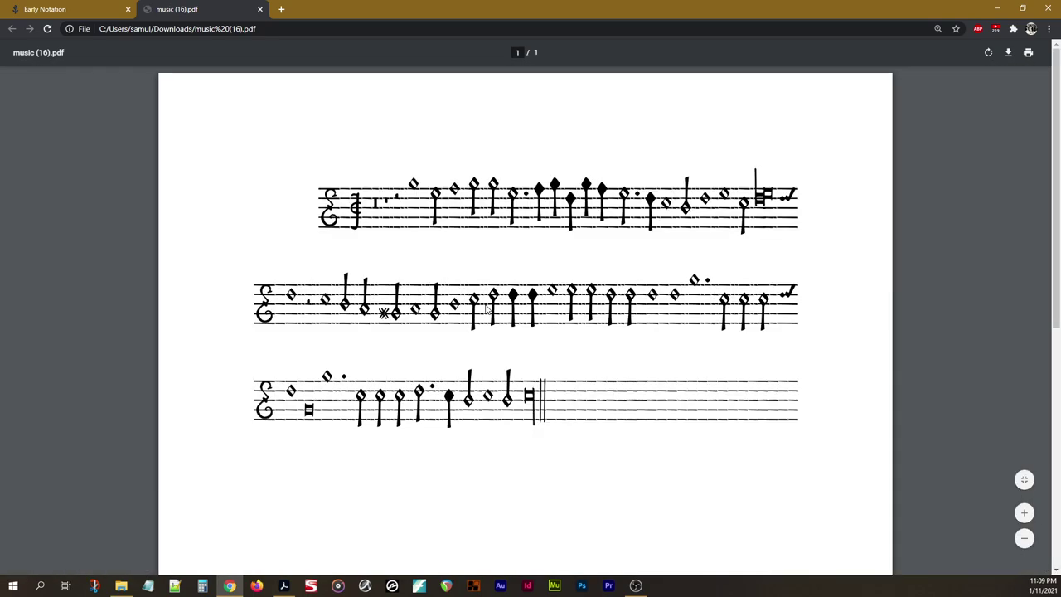
pyautogui.scroll(4, 577, 254)
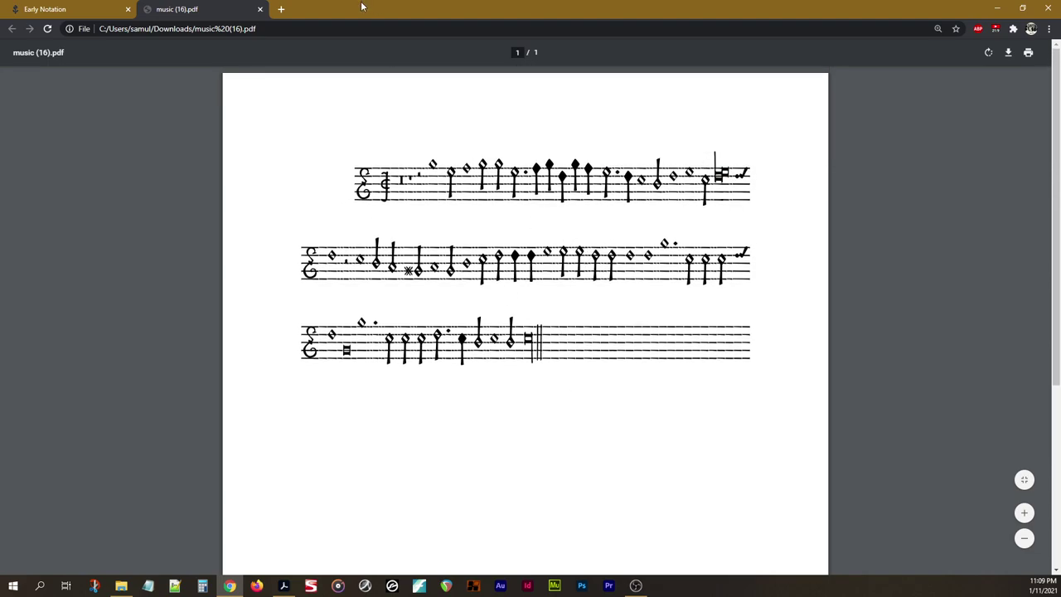
pyautogui.click(259, 8)
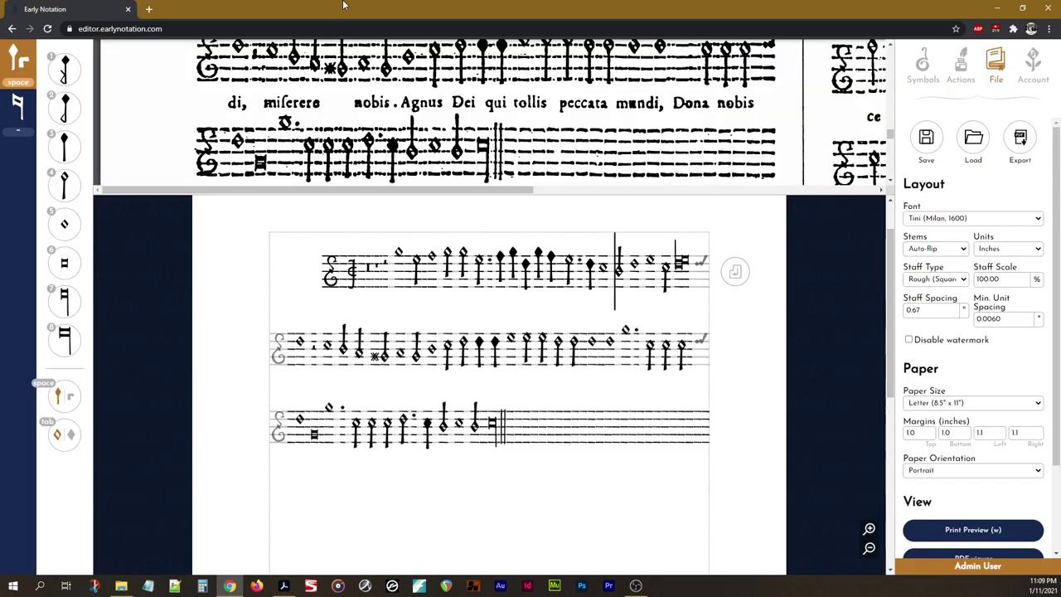